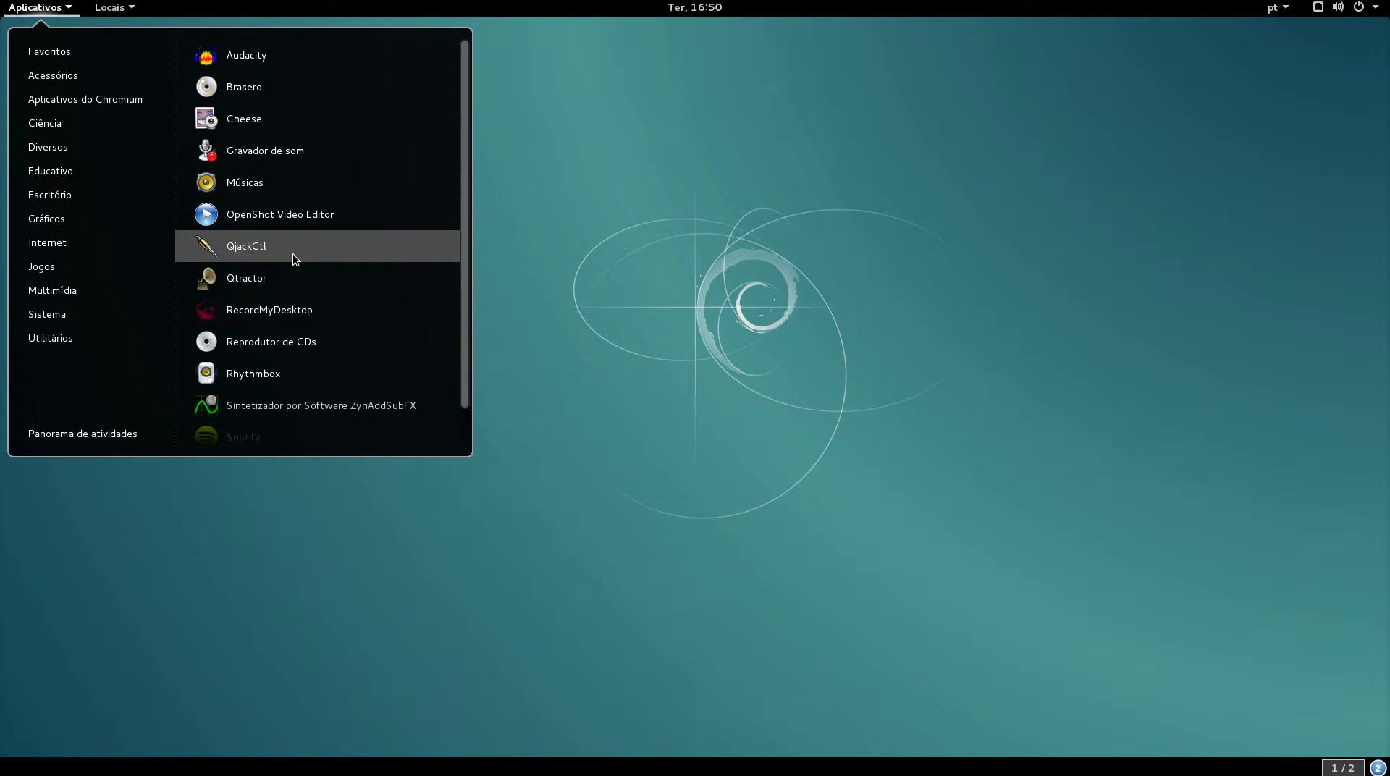
Launch QjackCtl and move its window closer to the middle of the desktop
{"action": "left_click", "coordinate": [249, 247]}
{"action": "left_click_drag", "start_coordinate": [725, 119], "coordinate": [545, 226]}
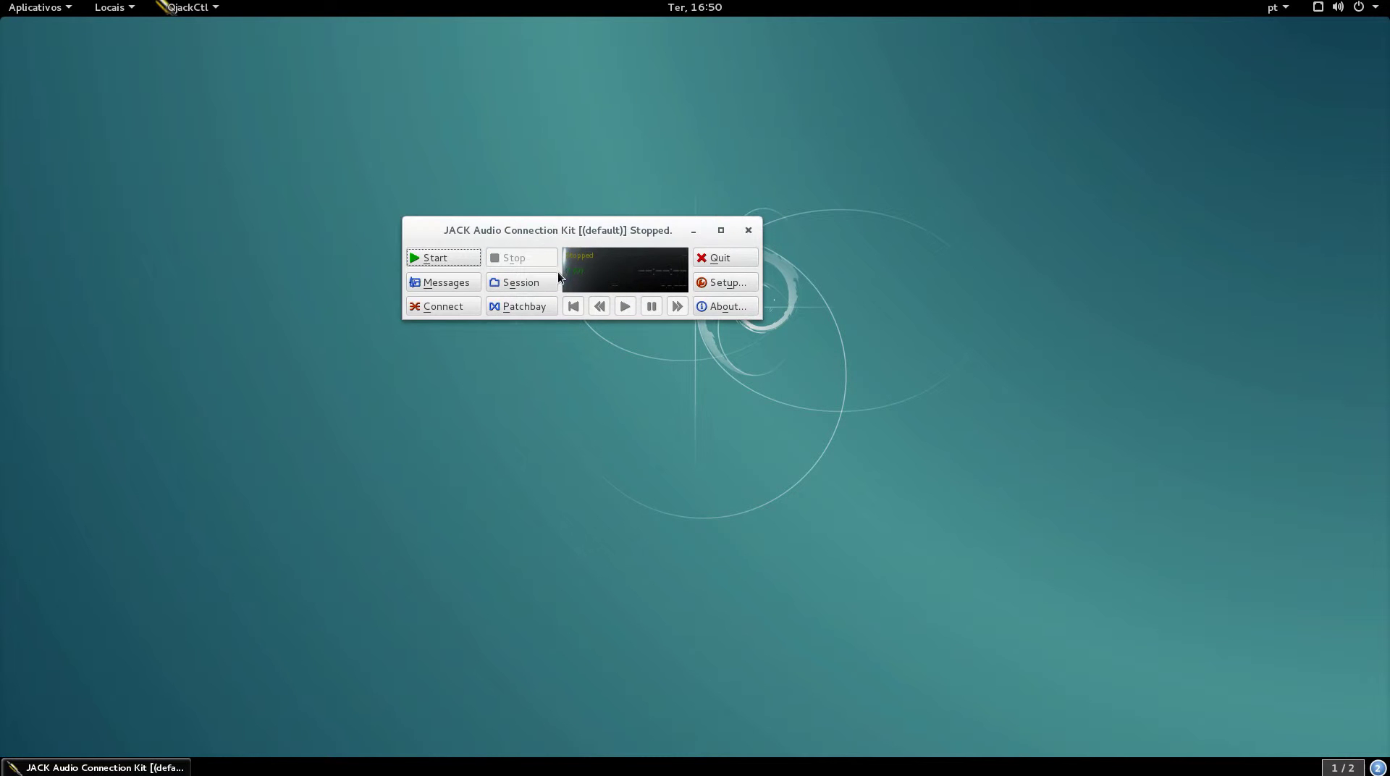
Check the available audio modes in the JACK setup and leave the setup without changing anything
{"action": "left_click", "coordinate": [736, 284]}
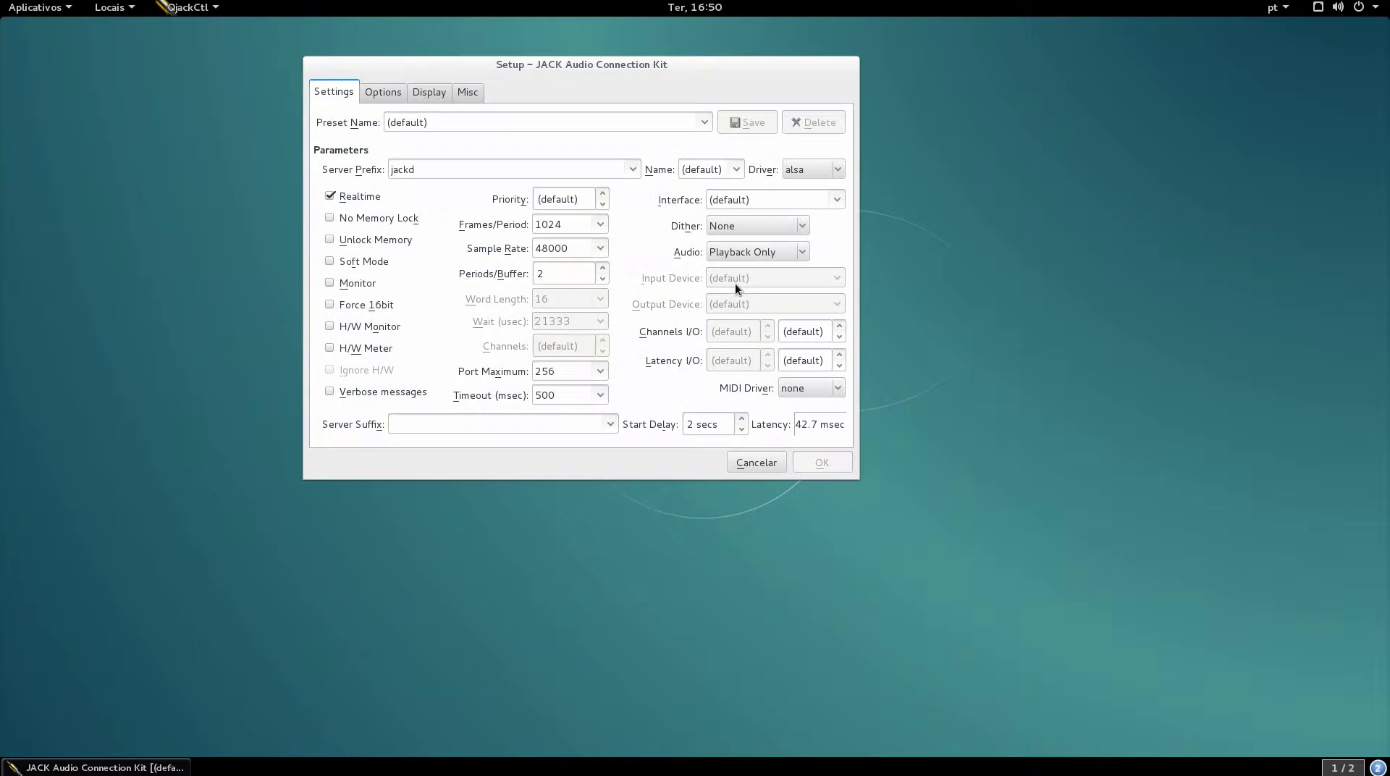
{"action": "left_click", "coordinate": [796, 250]}
{"action": "left_click", "coordinate": [832, 249]}
{"action": "left_click_drag", "start_coordinate": [549, 68], "coordinate": [501, 104]}
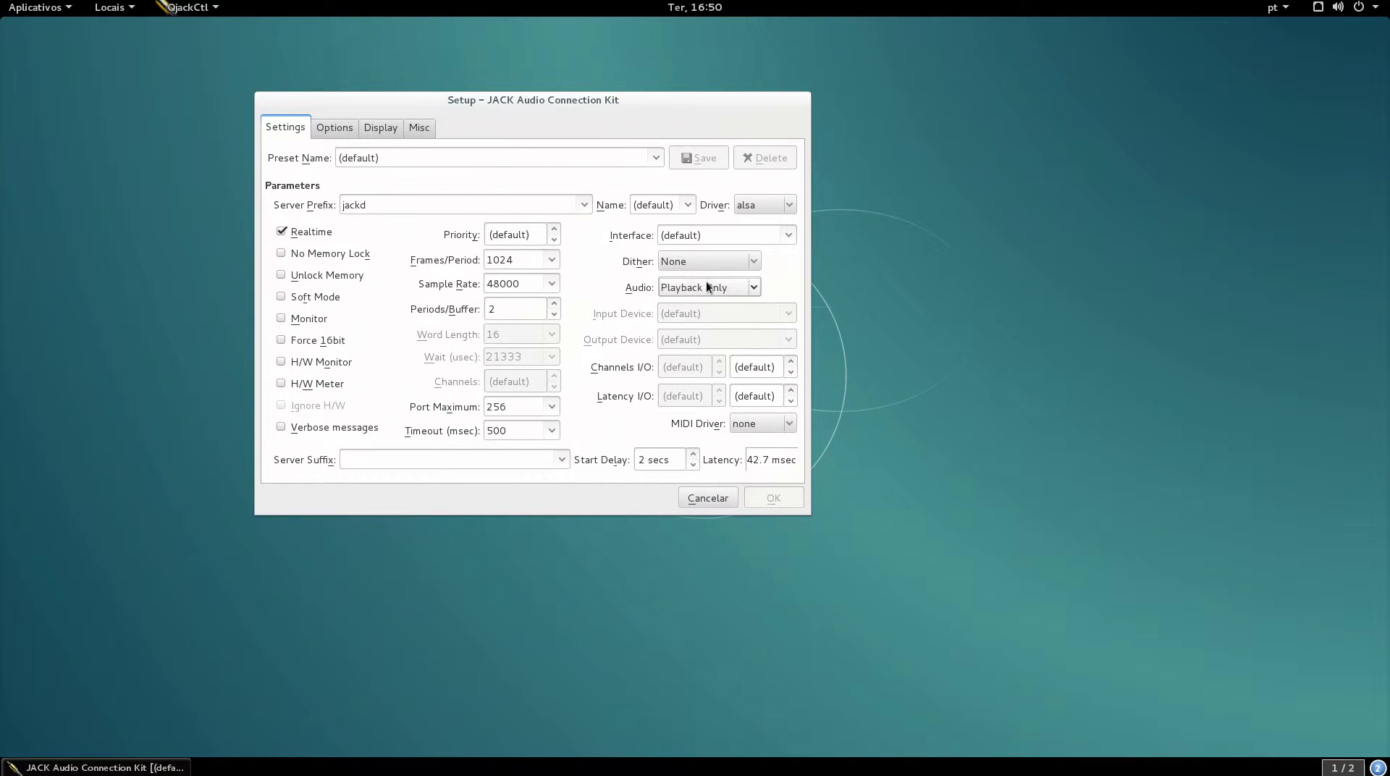
{"action": "left_click", "coordinate": [723, 287]}
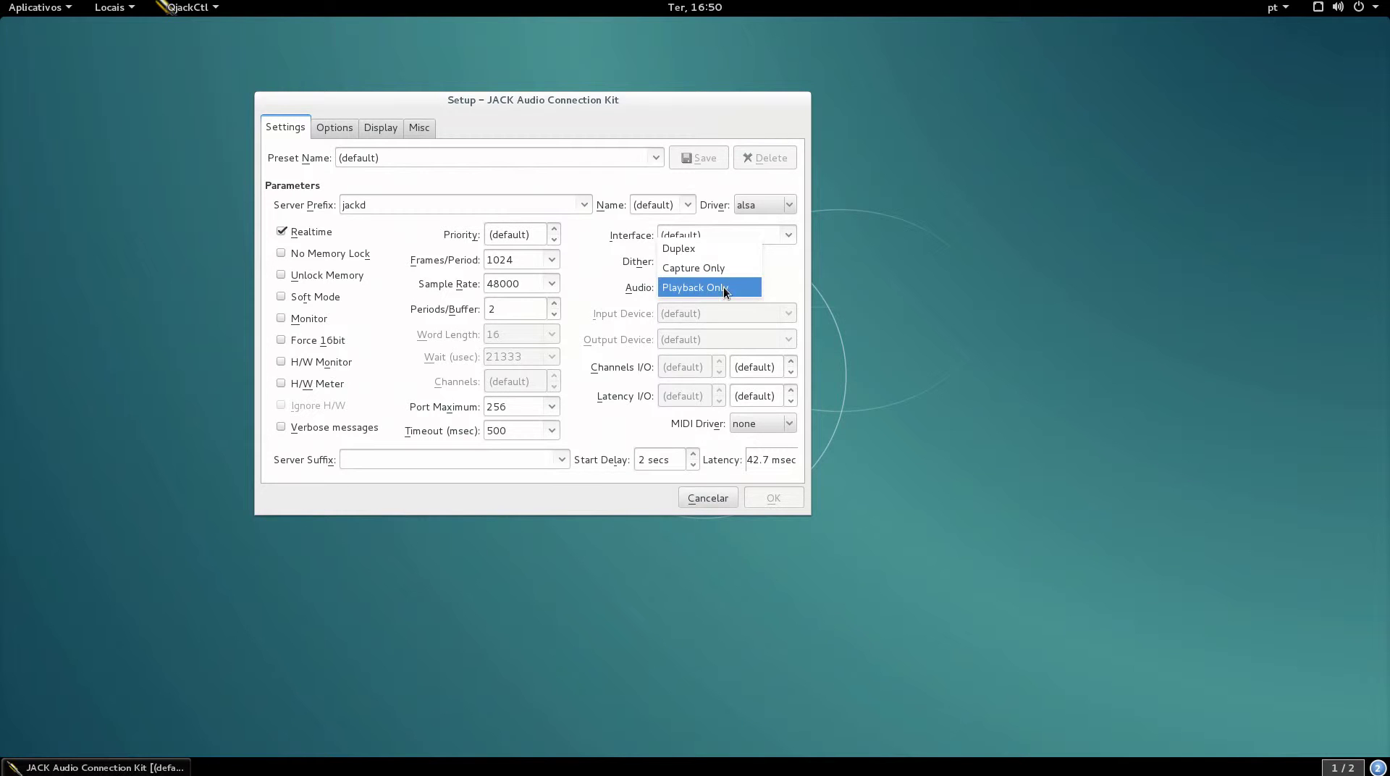
{"action": "left_click", "coordinate": [583, 267]}
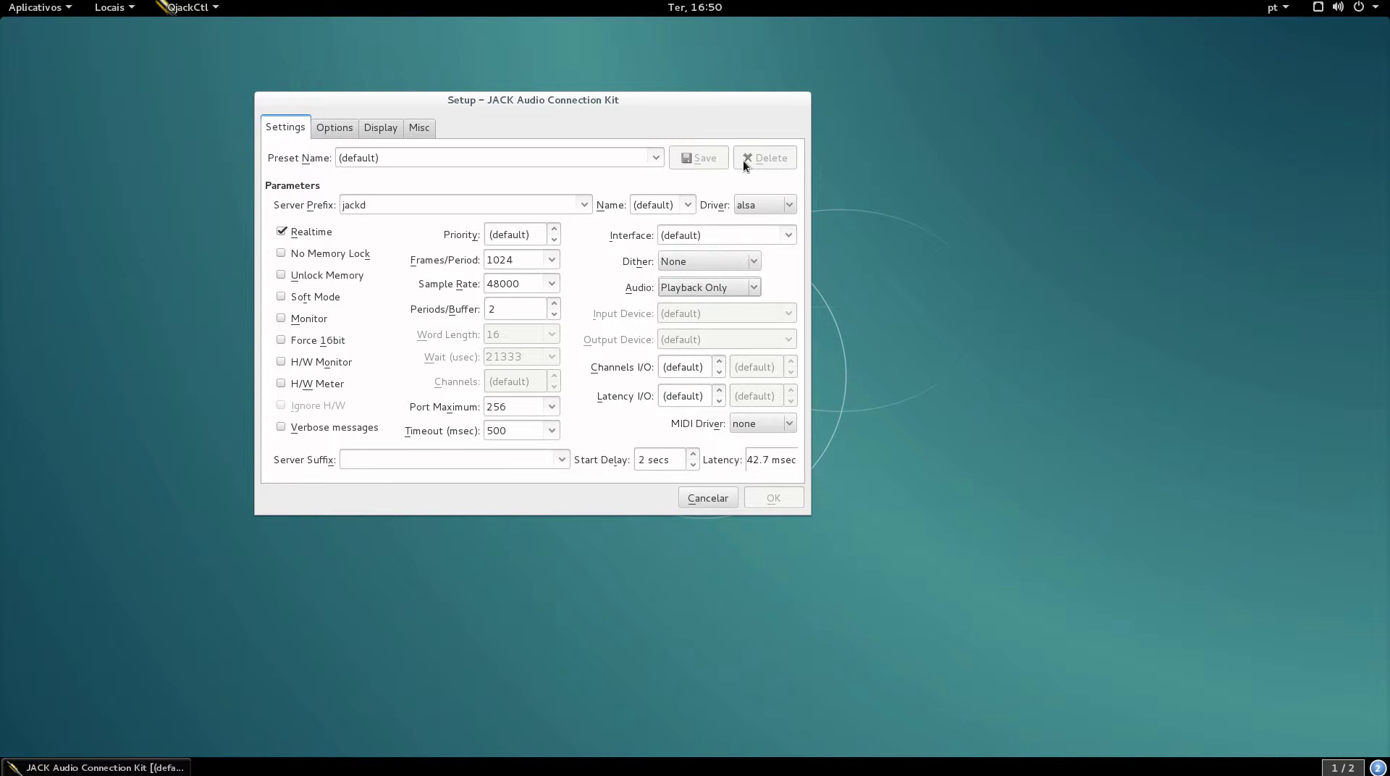
{"action": "left_click", "coordinate": [705, 501]}
Start the JACK server and open the Connections window, placing it below the main JACK window
{"action": "left_click_drag", "start_coordinate": [487, 270], "coordinate": [834, 232]}
{"action": "key", "text": "space"}
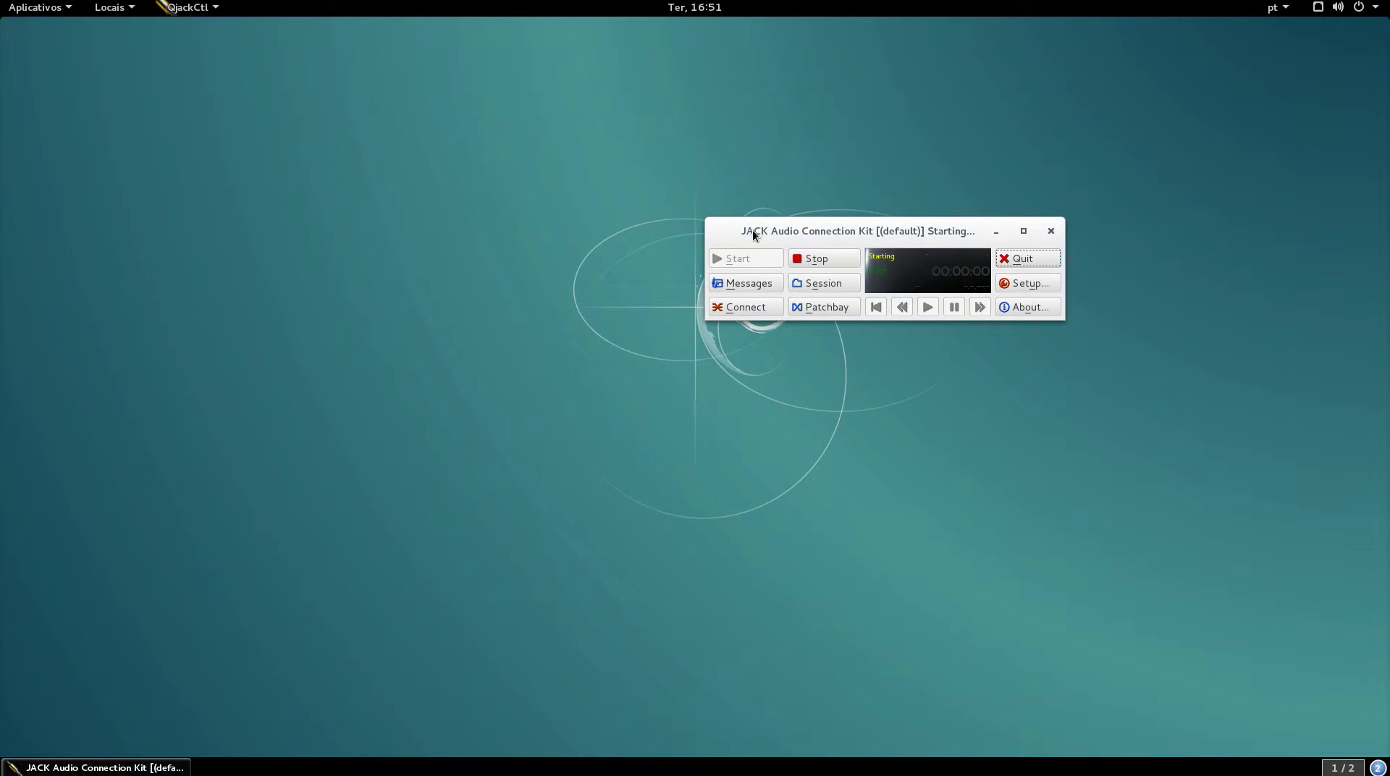
{"action": "left_click", "coordinate": [744, 307]}
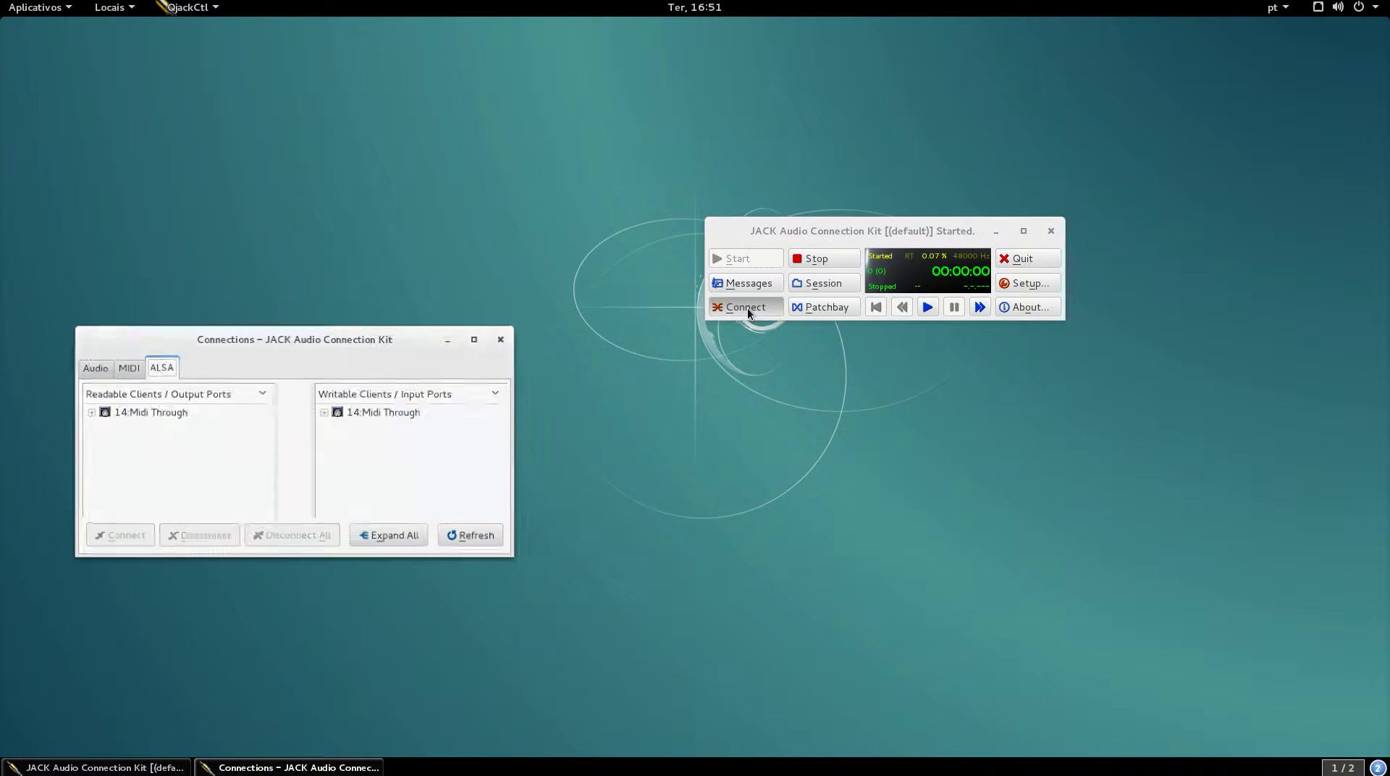
{"action": "left_click_drag", "start_coordinate": [329, 340], "coordinate": [971, 372]}
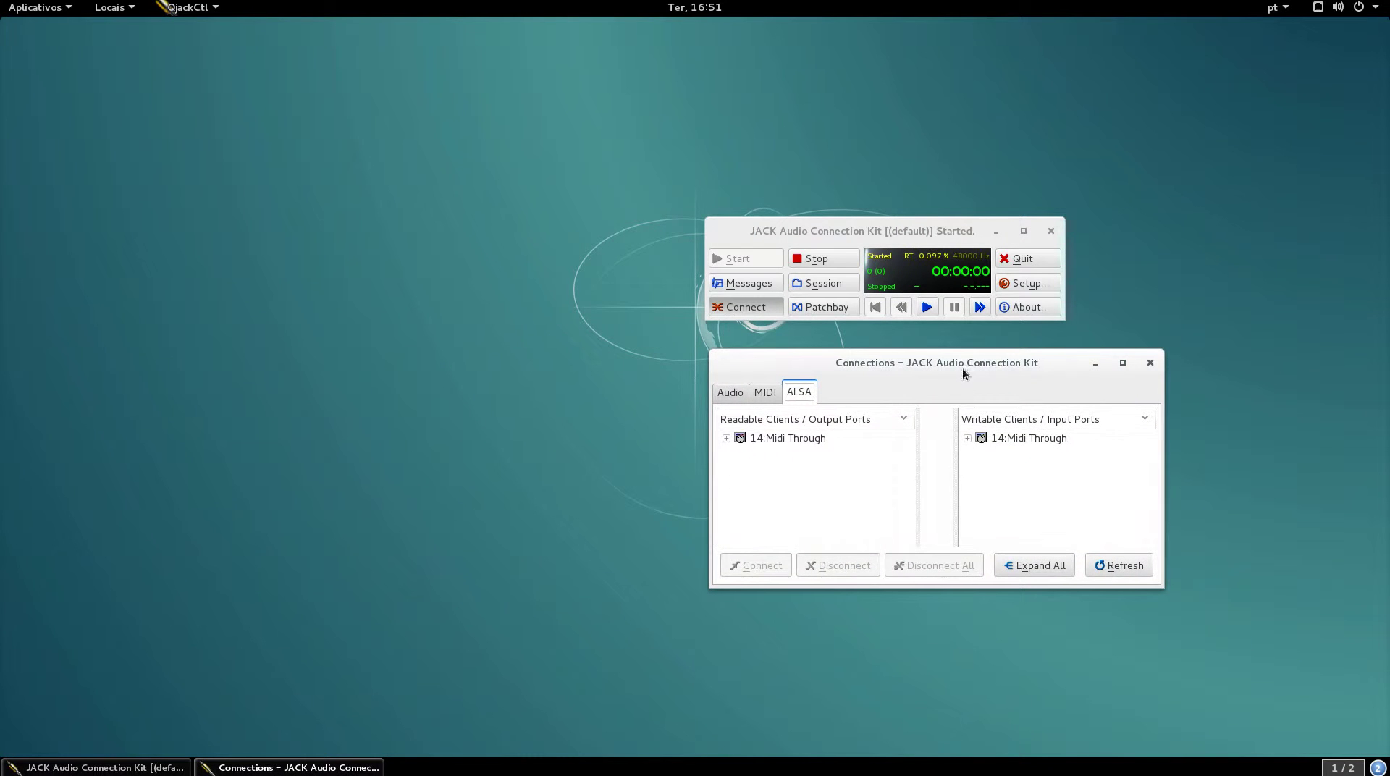
Launch the ZynAddSubFX software synthesizer from the multimedia applications
{"action": "left_click", "coordinate": [34, 9]}
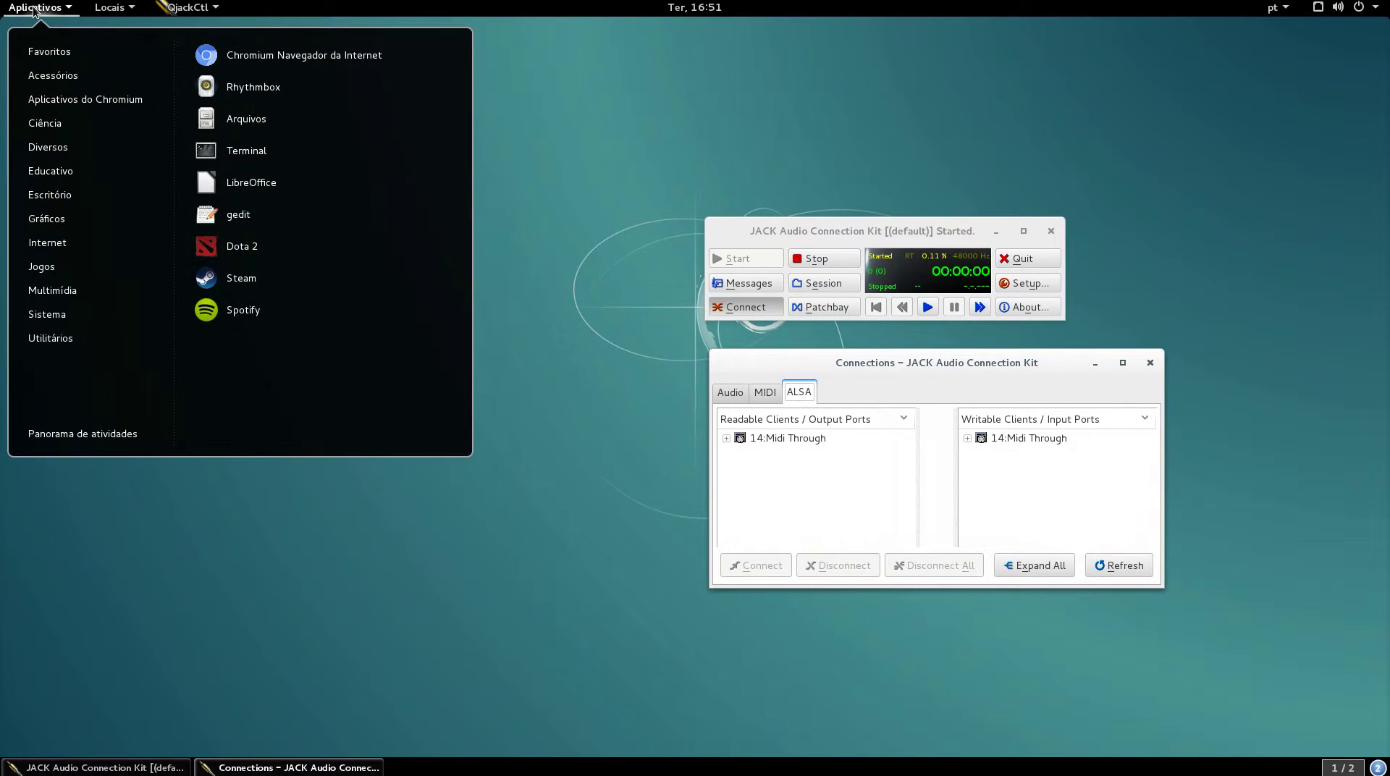
{"action": "mouse_move", "coordinate": [62, 293]}
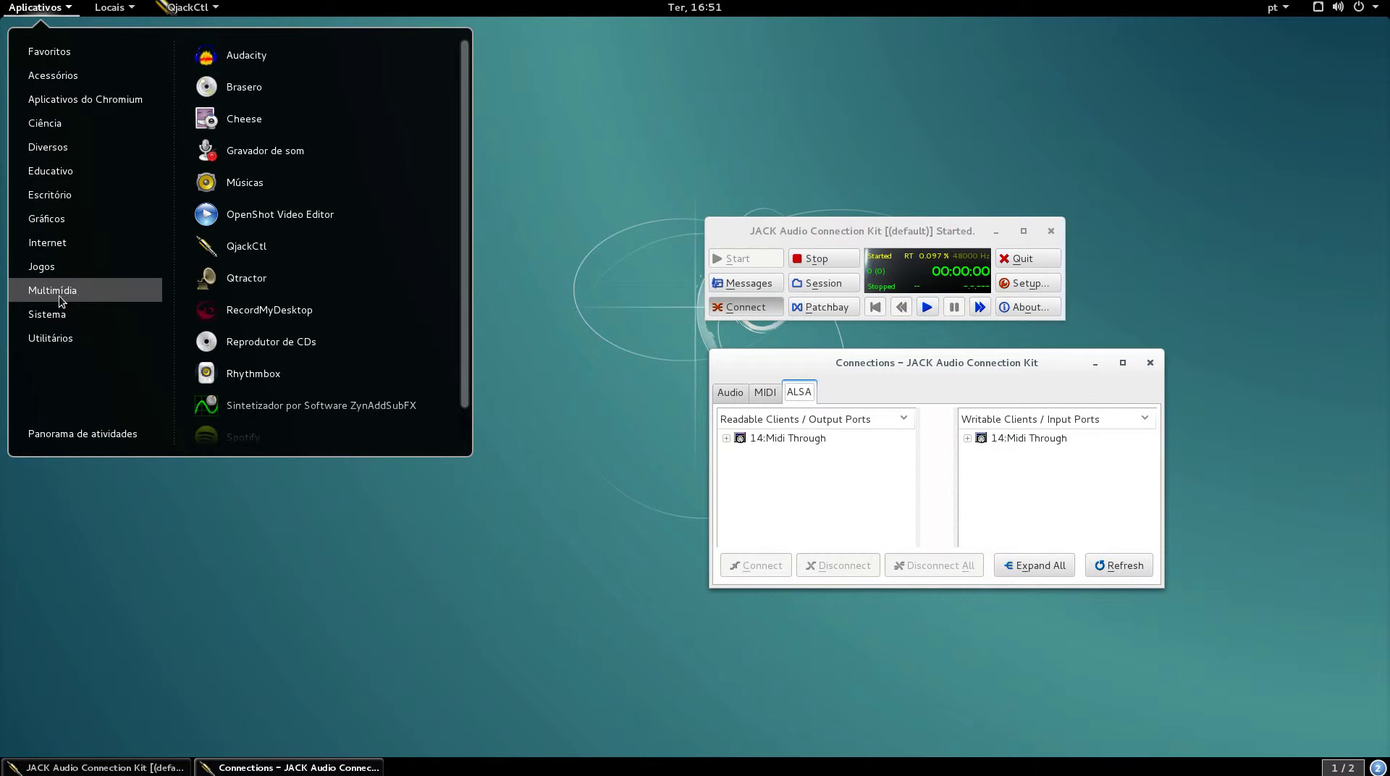
{"action": "left_click", "coordinate": [305, 408]}
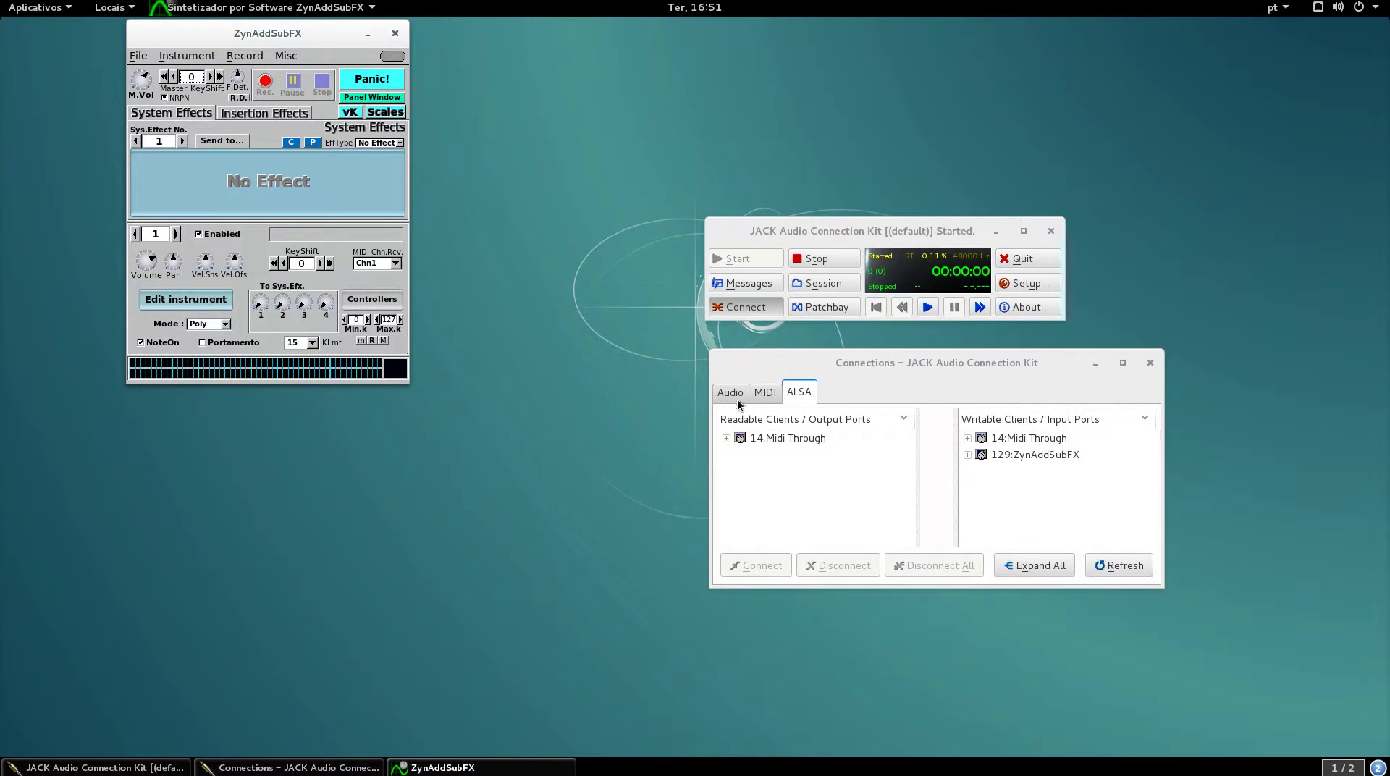
Select the zynaddsubfx output and the system input in the JACK audio connections
{"action": "left_click", "coordinate": [730, 392]}
{"action": "left_click", "coordinate": [760, 440]}
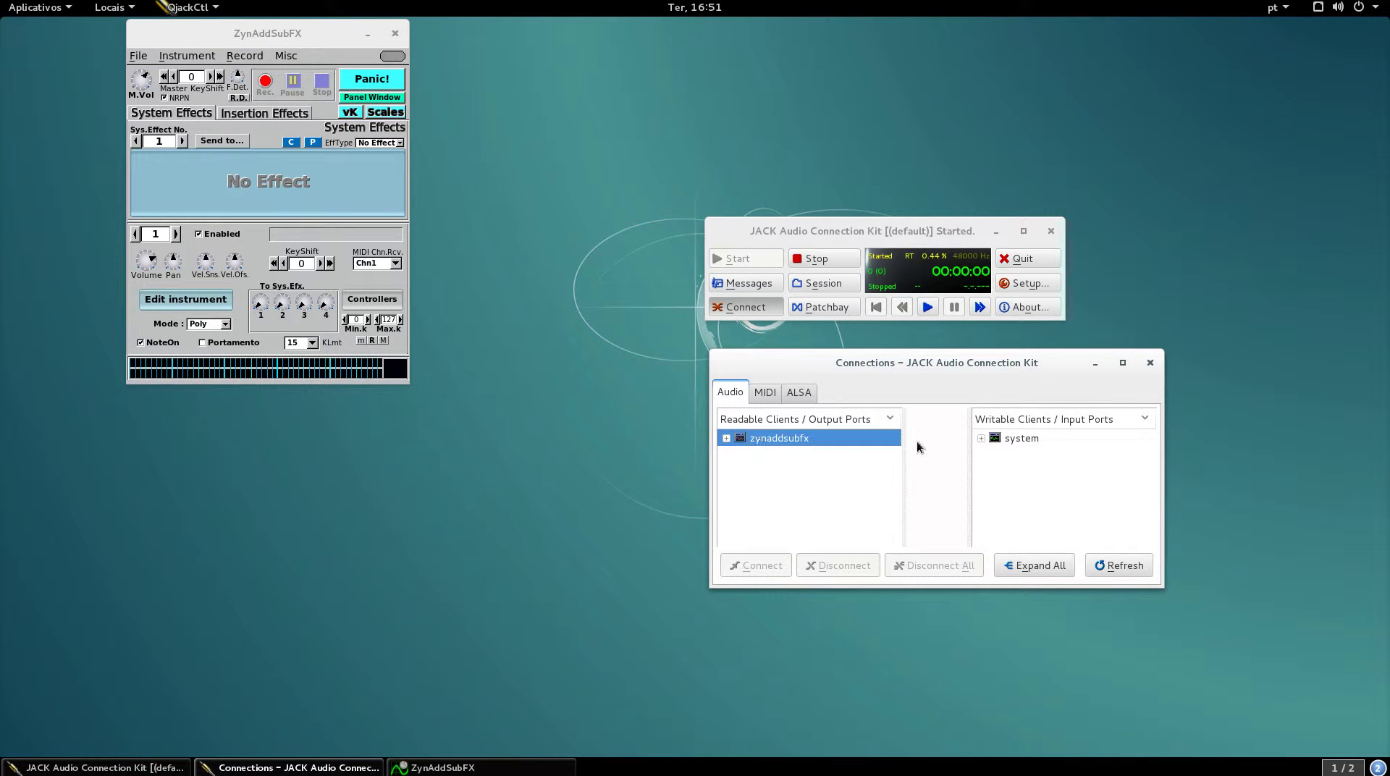
{"action": "left_click", "coordinate": [1010, 440]}
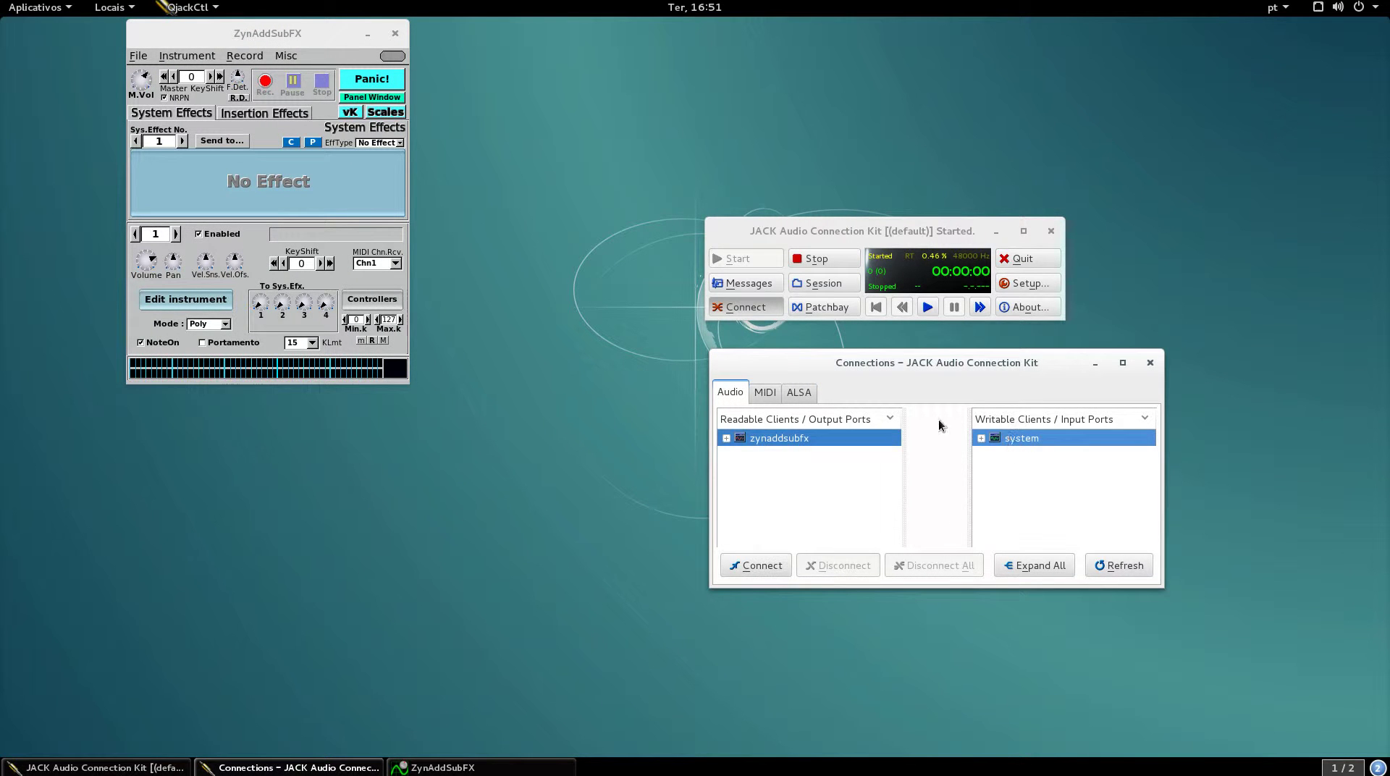
Open ZynAddSubFX's virtual keyboard and play several notes to check for sound before connecting the synthesizer
{"action": "left_click_drag", "start_coordinate": [247, 45], "coordinate": [273, 215]}
{"action": "left_click", "coordinate": [378, 284]}
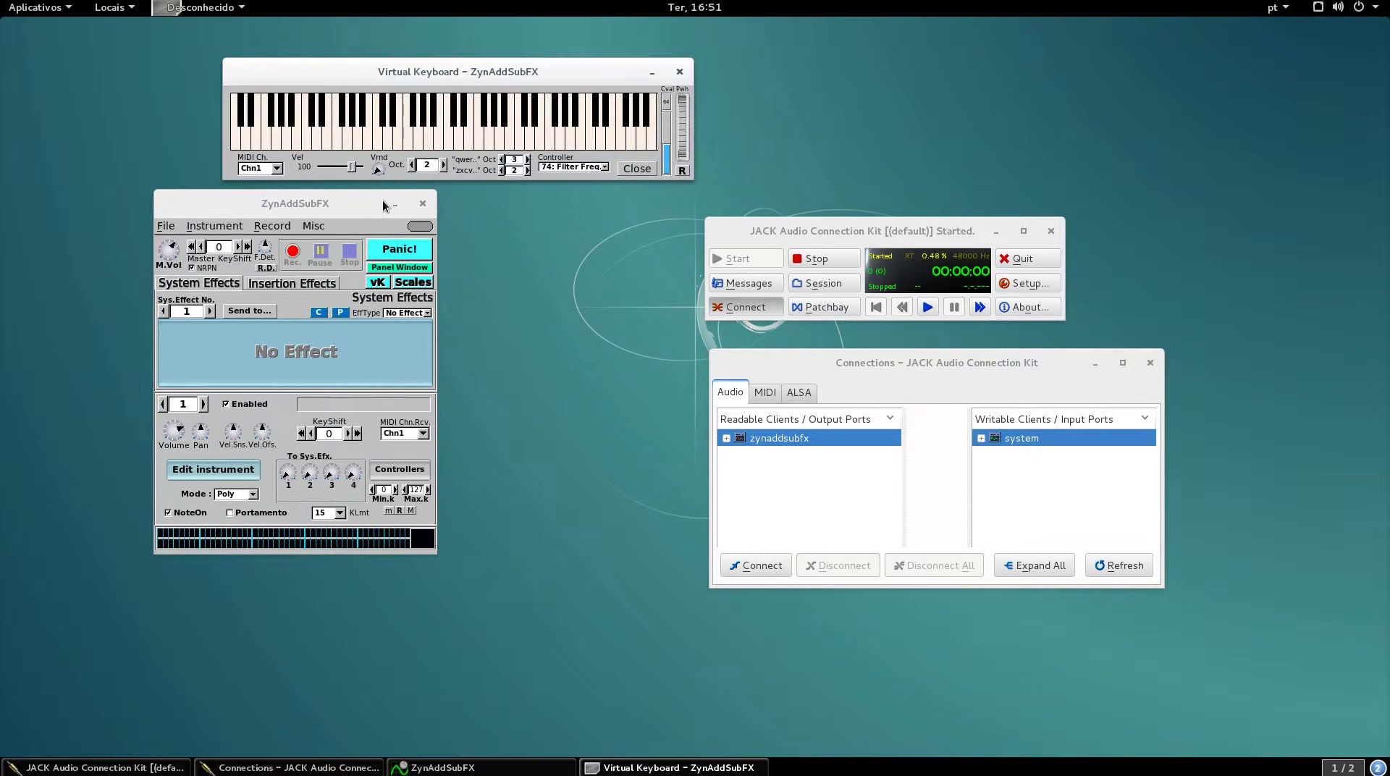
{"action": "left_click", "coordinate": [405, 139]}
{"action": "left_click", "coordinate": [398, 138]}
{"action": "left_click", "coordinate": [480, 138]}
{"action": "left_click", "coordinate": [524, 115]}
{"action": "left_click", "coordinate": [436, 138]}
{"action": "left_click", "coordinate": [530, 138]}
{"action": "left_click", "coordinate": [447, 138]}
{"action": "left_click", "coordinate": [415, 138]}
Connect the zynaddsubfx audio output to the system input, test it with a few notes, and close the virtual keyboard
{"action": "left_click", "coordinate": [767, 567]}
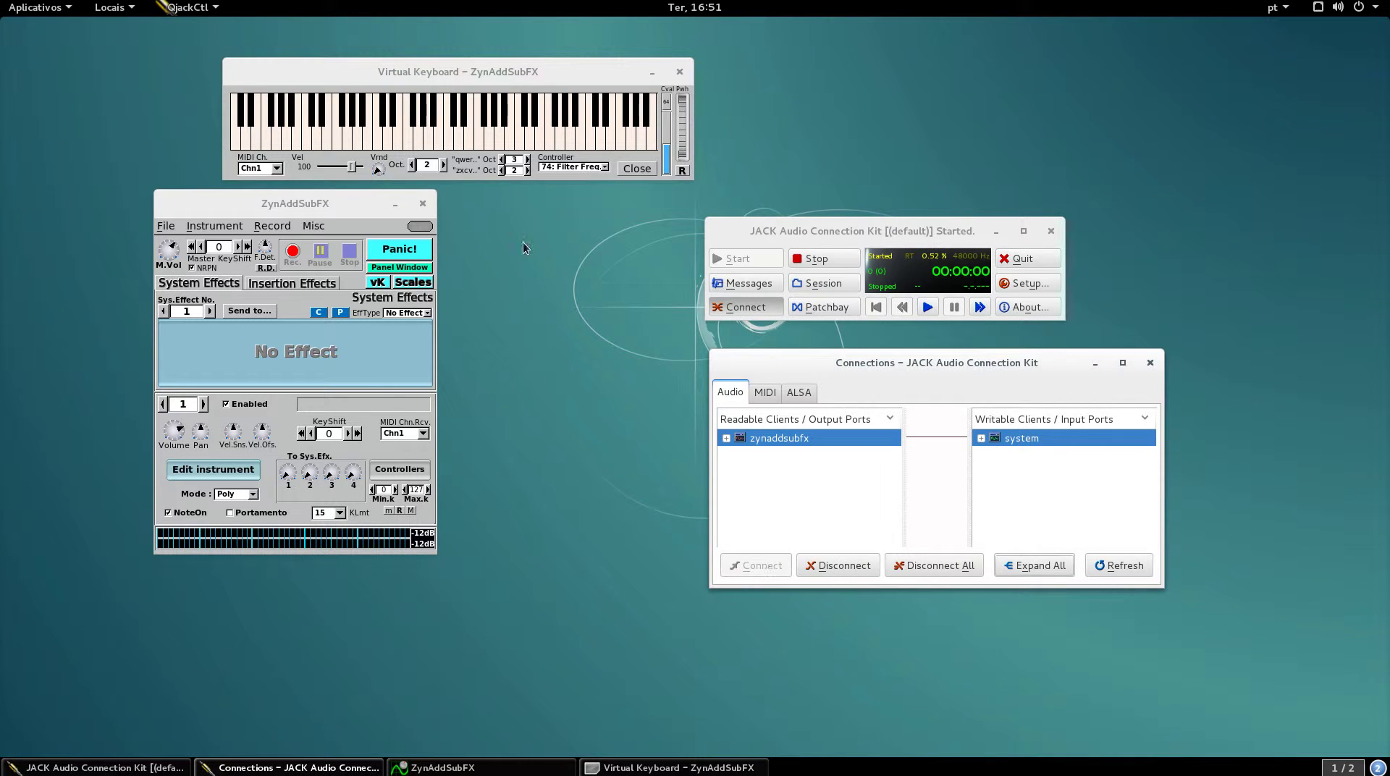
{"action": "left_click", "coordinate": [460, 141]}
{"action": "left_click", "coordinate": [574, 143]}
{"action": "left_click", "coordinate": [516, 148]}
{"action": "left_click", "coordinate": [437, 137]}
{"action": "left_click", "coordinate": [678, 71]}
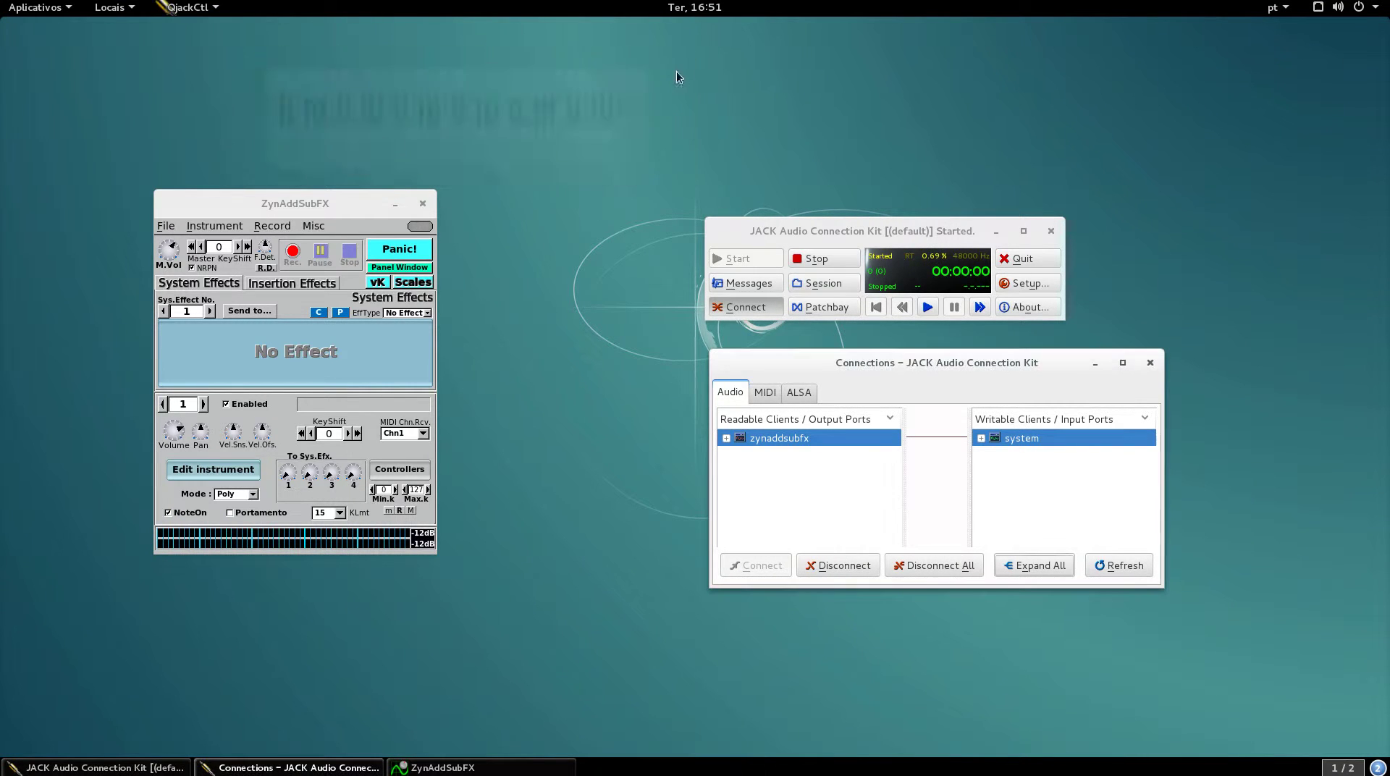
Load the Saw Strings 4 instrument from the Strings bank in ZynAddSubFX and close the bank window
{"action": "left_click", "coordinate": [285, 226]}
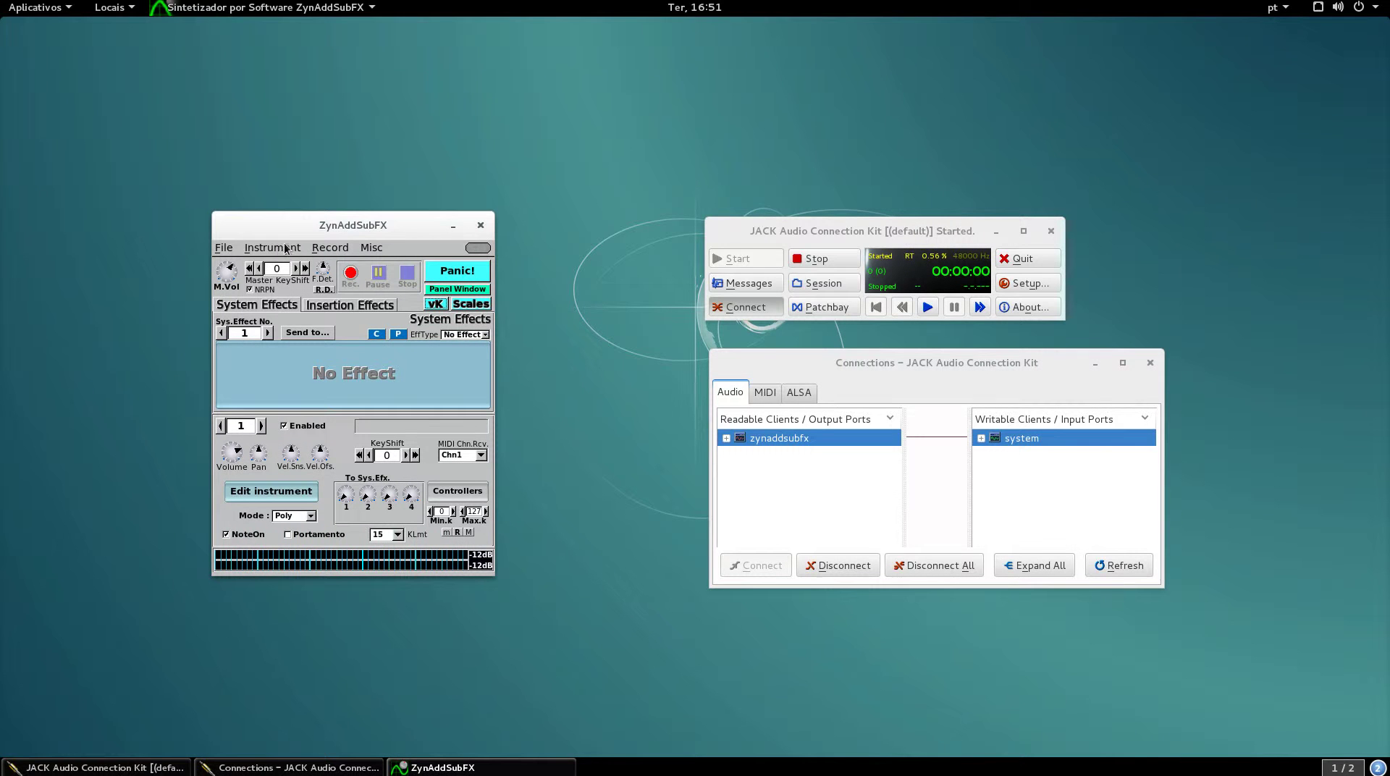
{"action": "left_click", "coordinate": [282, 249]}
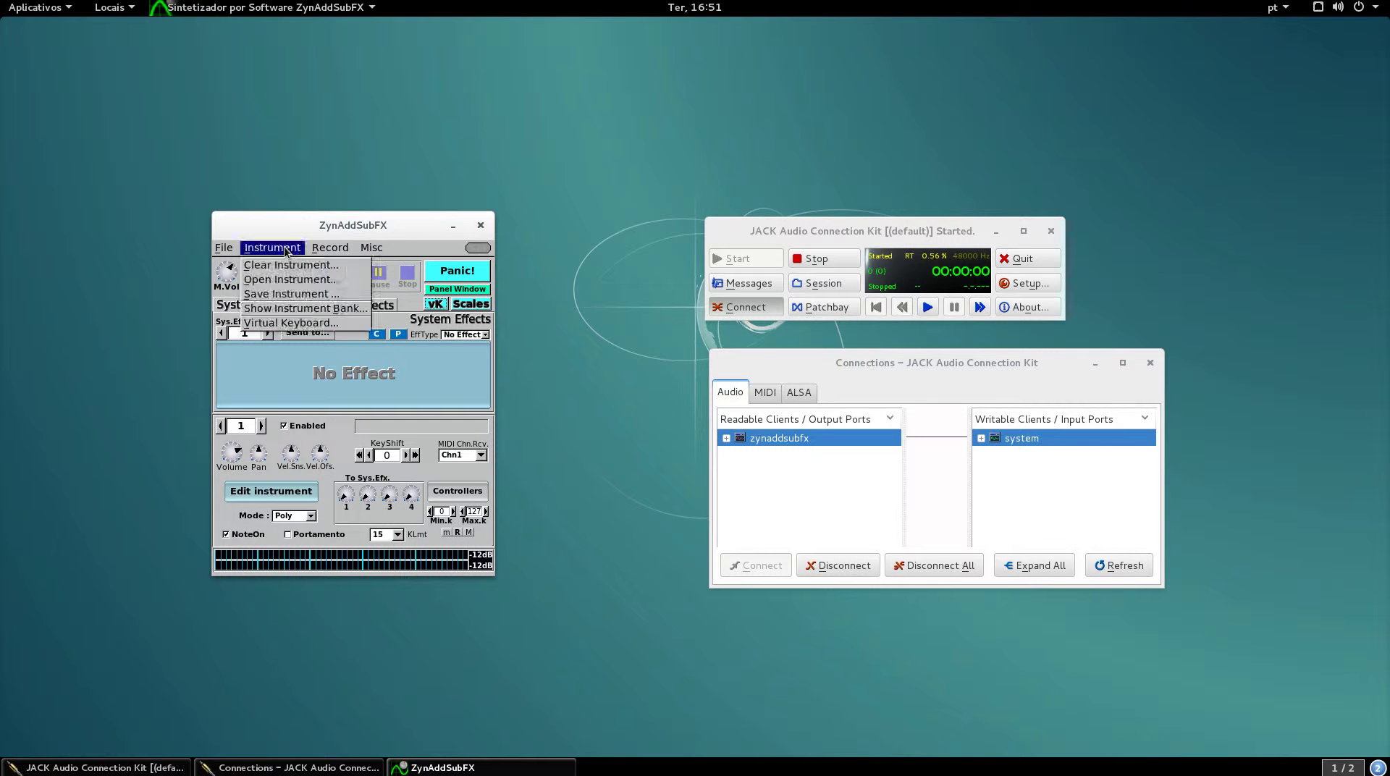
{"action": "left_click", "coordinate": [307, 309]}
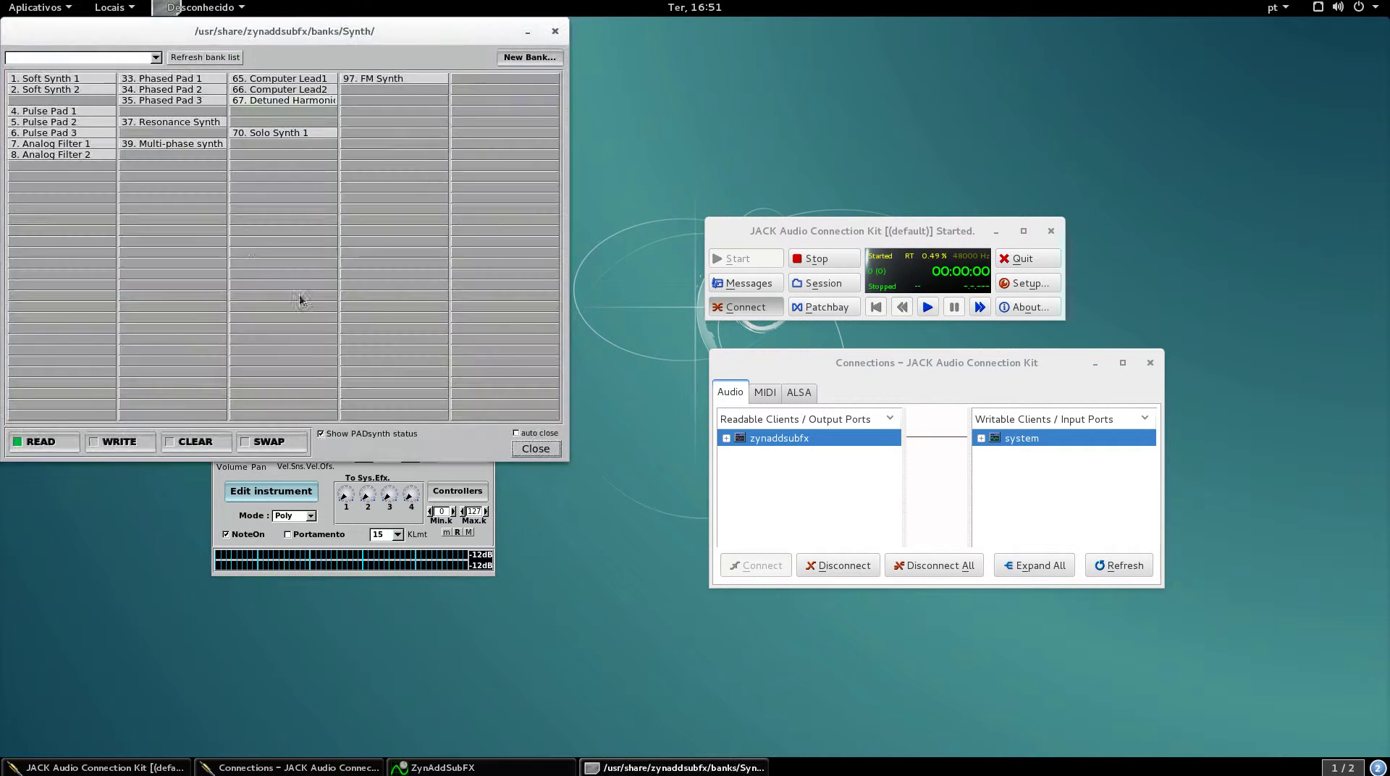
{"action": "left_click", "coordinate": [141, 60]}
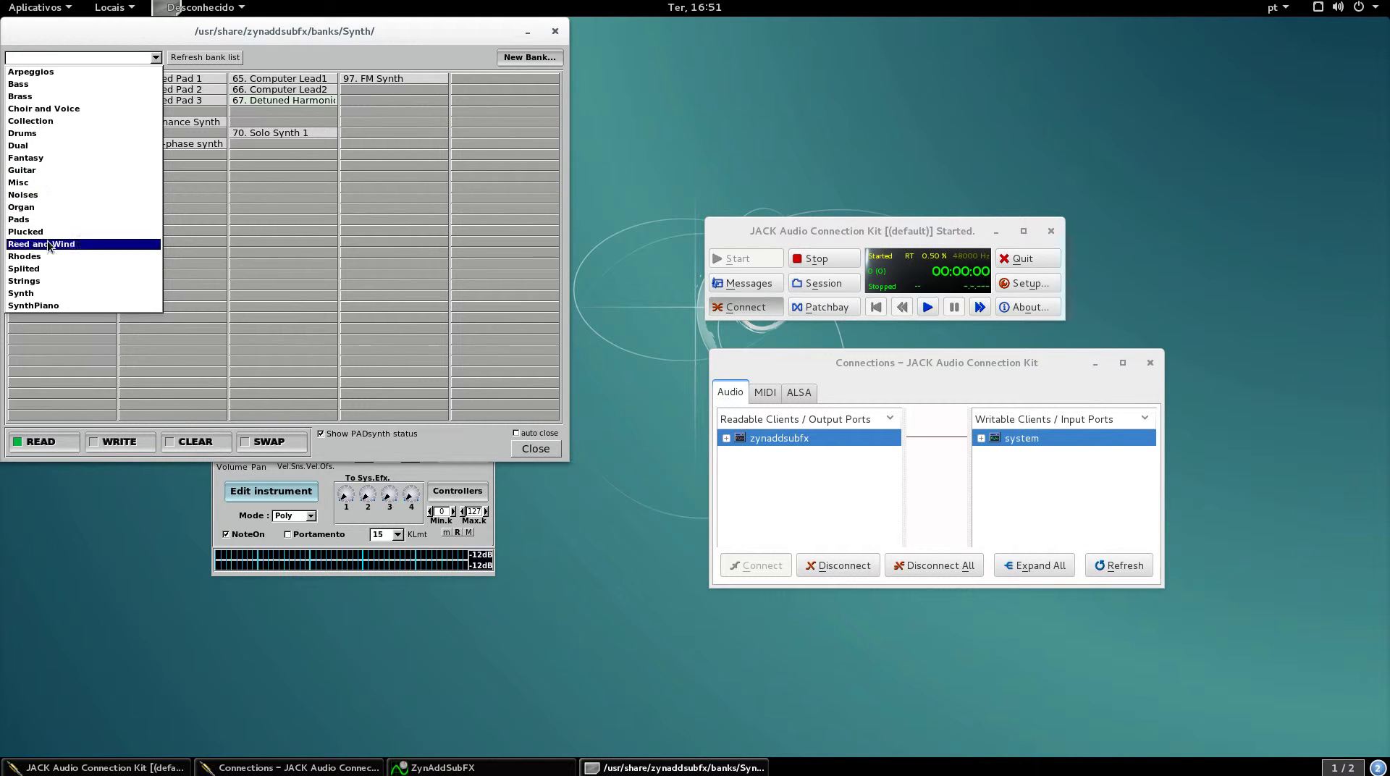
{"action": "left_click", "coordinate": [54, 283]}
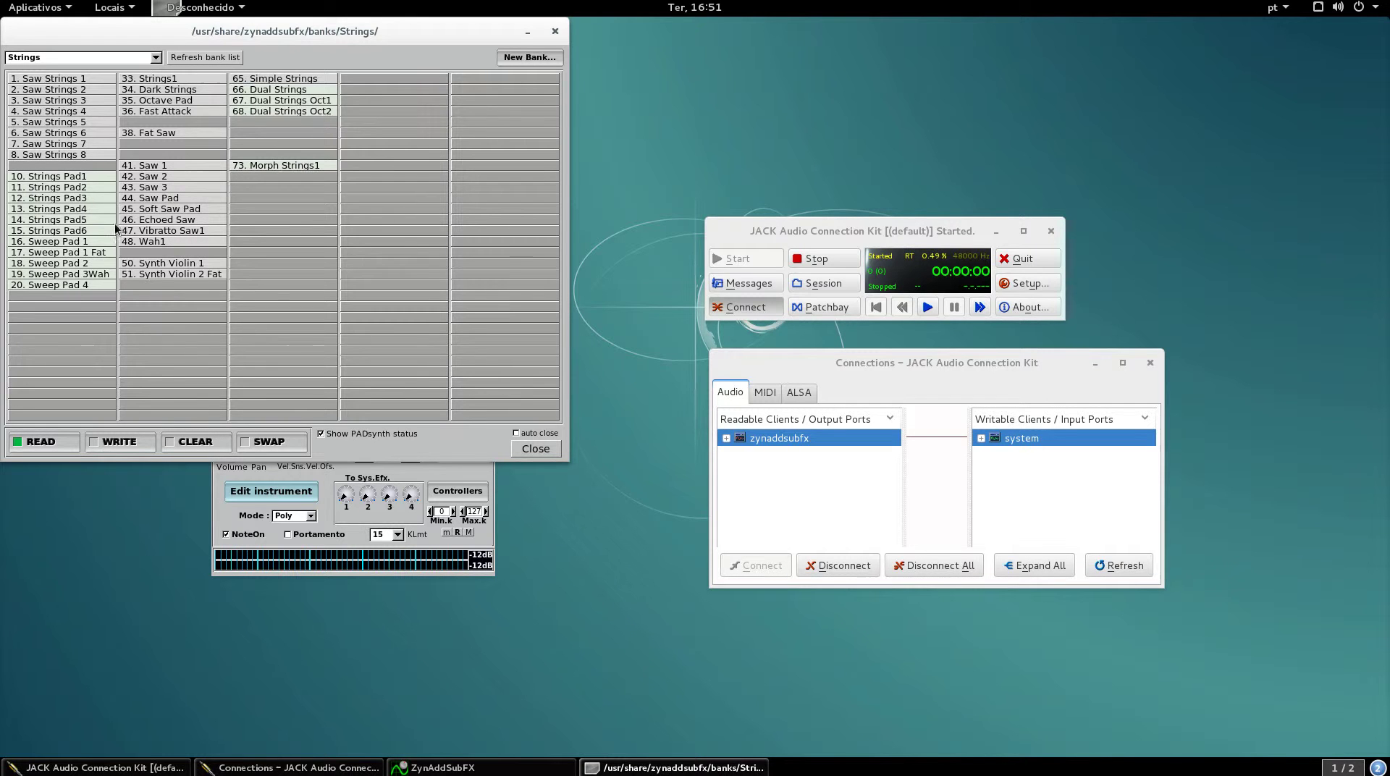
{"action": "left_click", "coordinate": [56, 116]}
{"action": "left_click", "coordinate": [535, 448]}
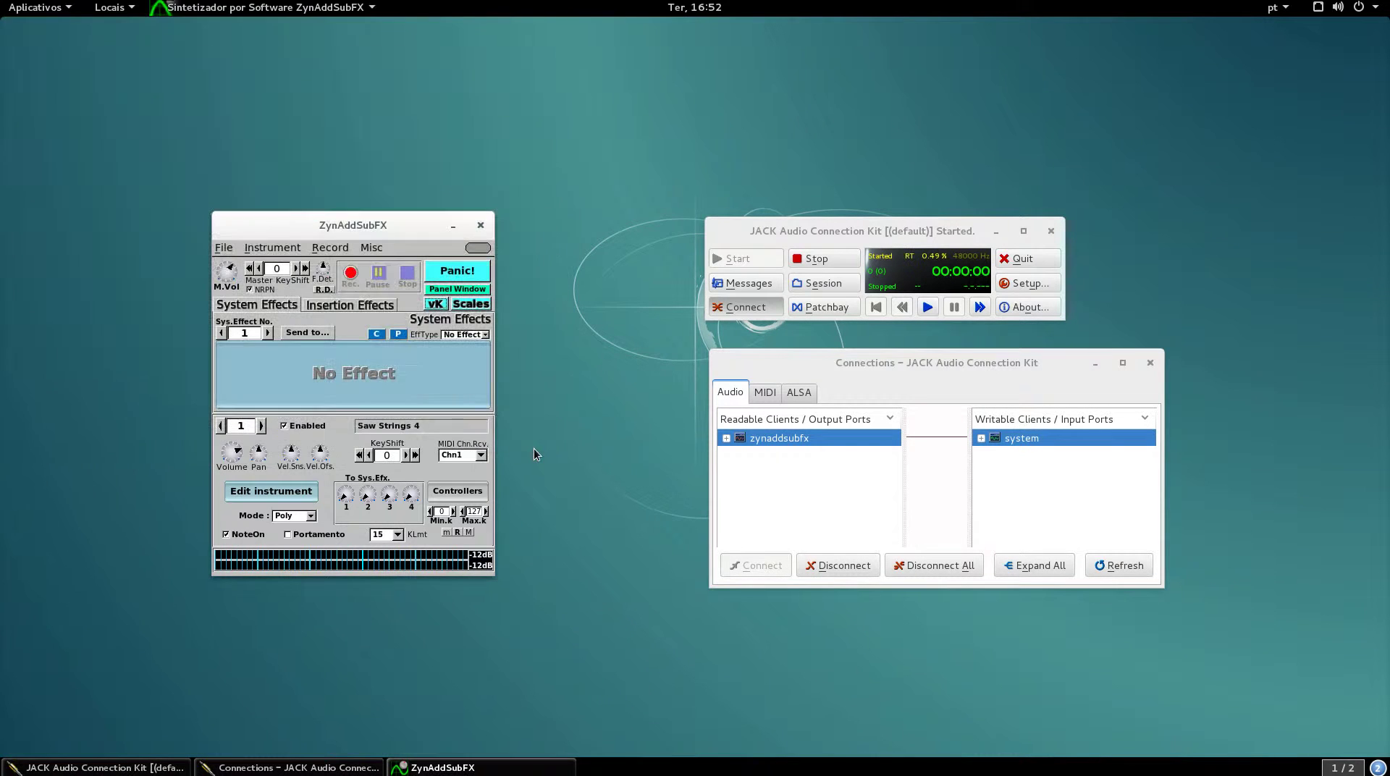
Audition the Saw Strings 4 instrument by playing notes on the virtual keyboard, and close the keyboard
{"action": "left_click", "coordinate": [435, 303]}
{"action": "left_click", "coordinate": [350, 134]}
{"action": "left_click", "coordinate": [450, 130]}
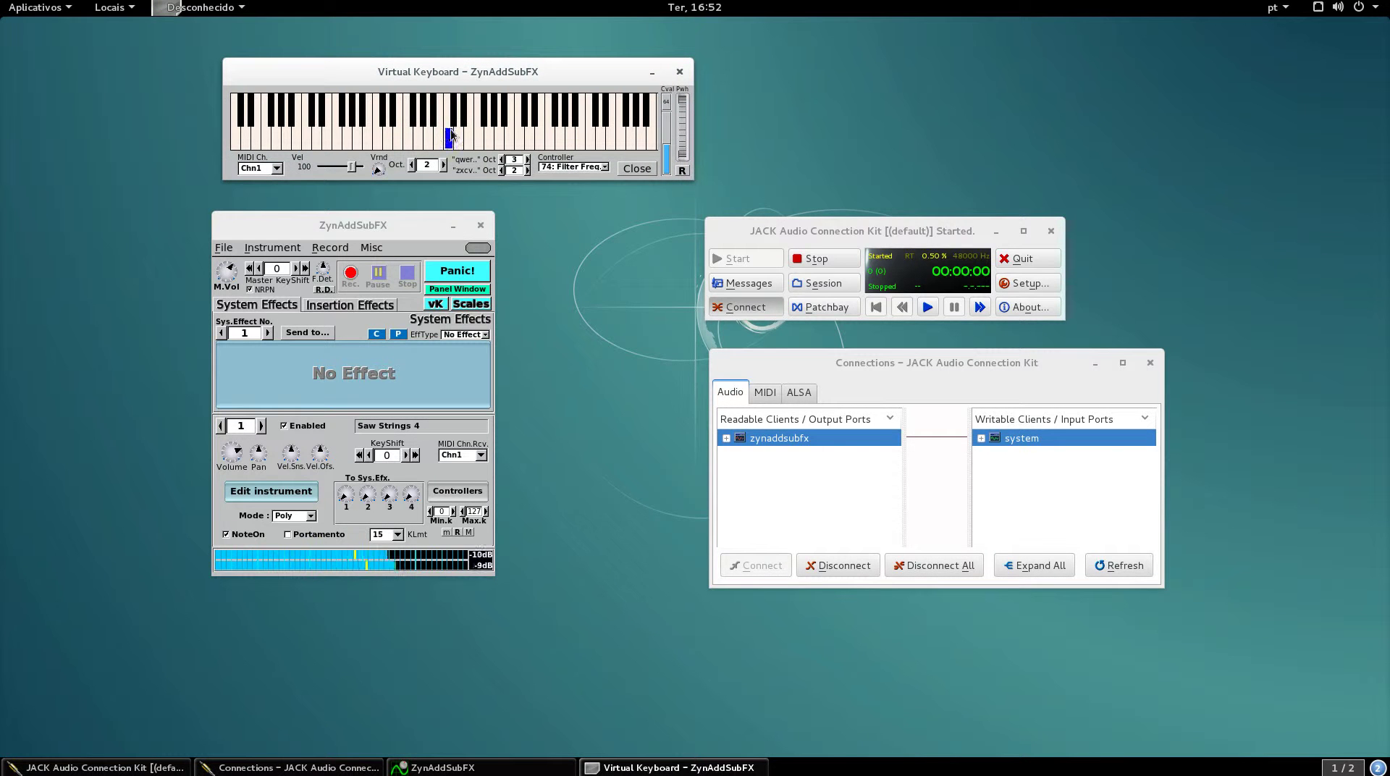
{"action": "left_click", "coordinate": [575, 137]}
{"action": "key", "text": "x"}
{"action": "key", "text": "c"}
{"action": "key", "text": "v"}
{"action": "key", "text": "b"}
{"action": "key", "text": "c"}
{"action": "key", "text": "b"}
{"action": "key", "text": "c"}
{"action": "left_click", "coordinate": [679, 72]}
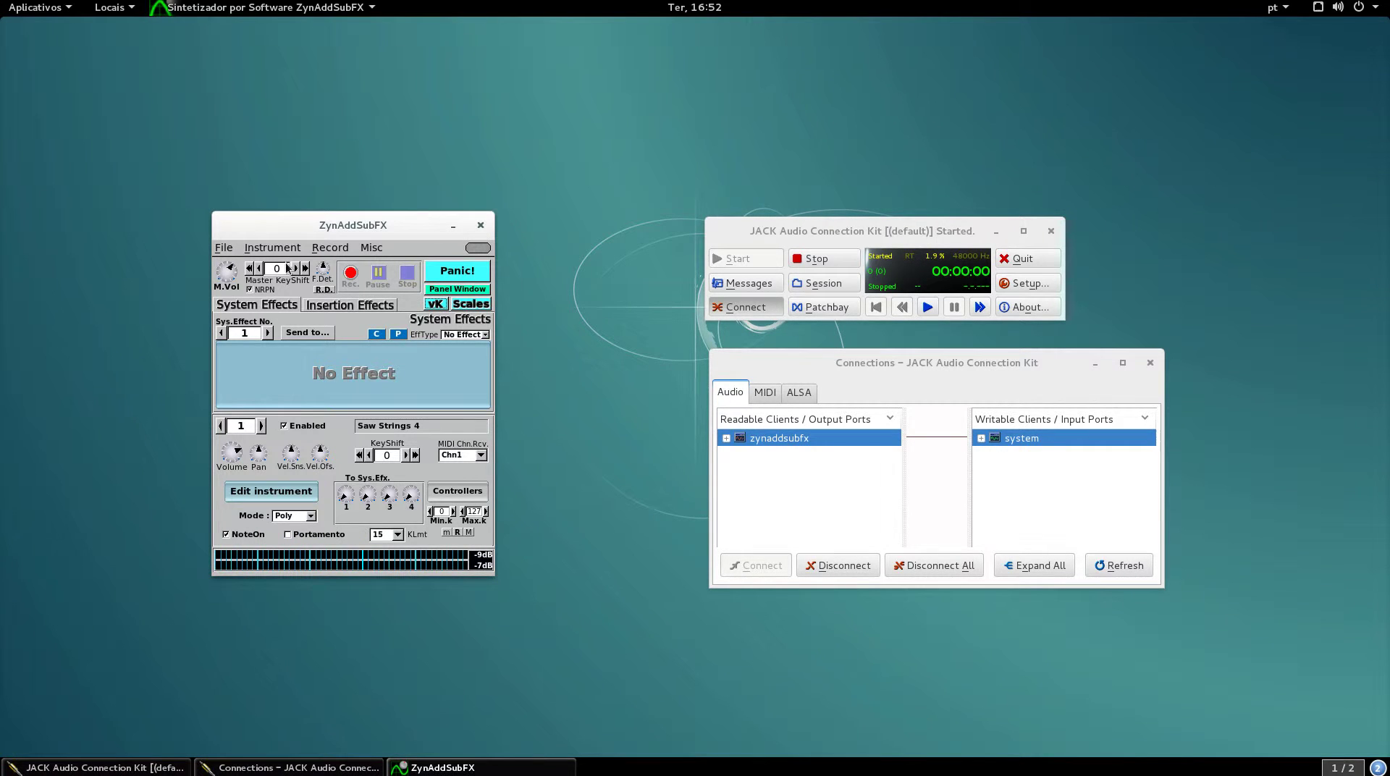
Launch the Qtractor sequencer from the multimedia applications
{"action": "left_click", "coordinate": [34, 9]}
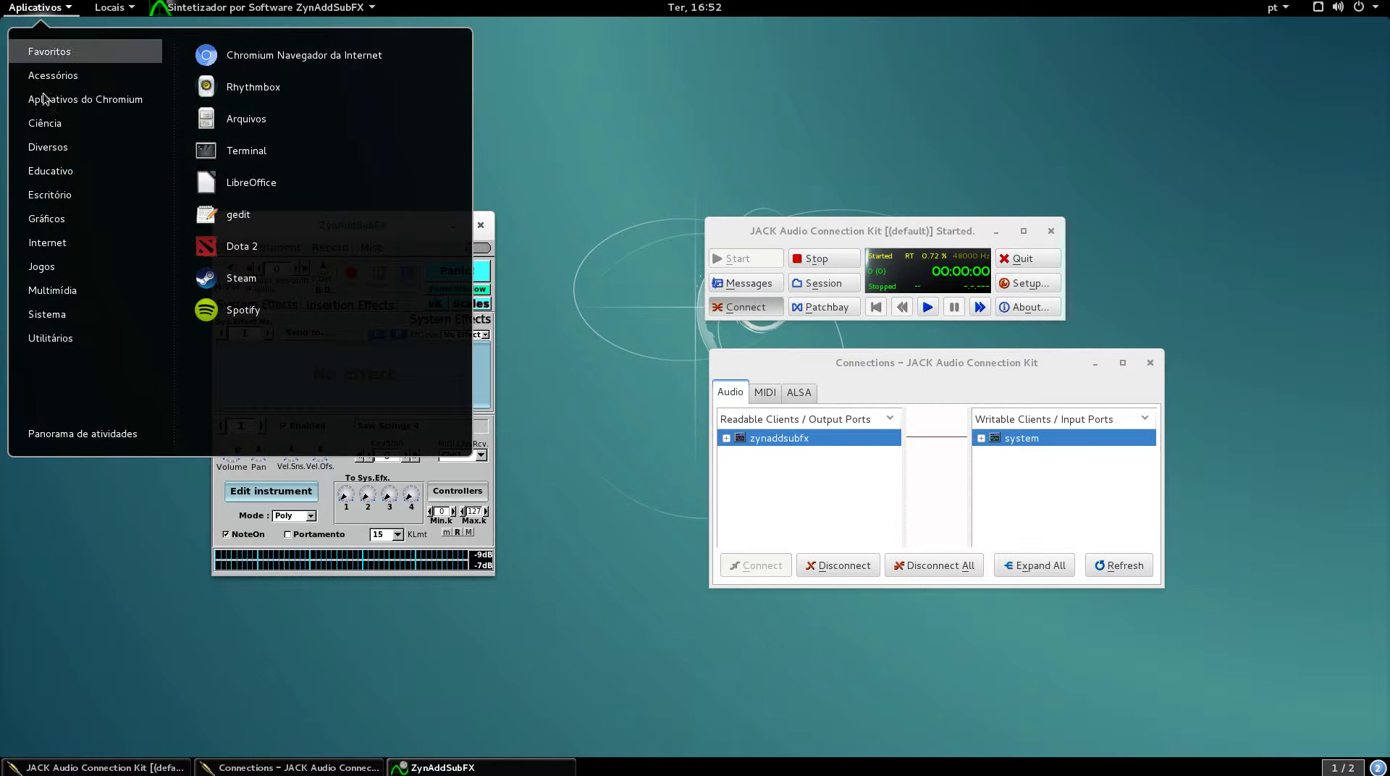
{"action": "mouse_move", "coordinate": [62, 297]}
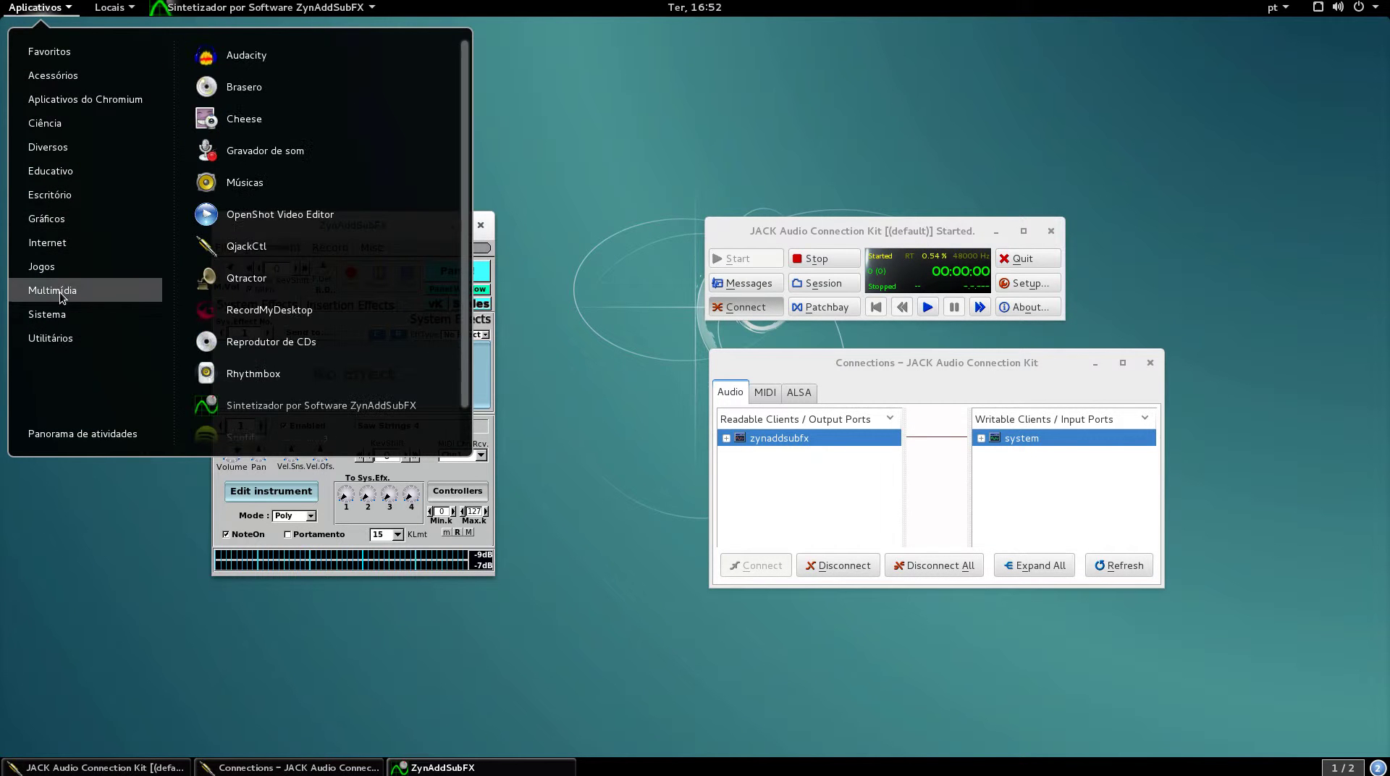
{"action": "left_click", "coordinate": [244, 281]}
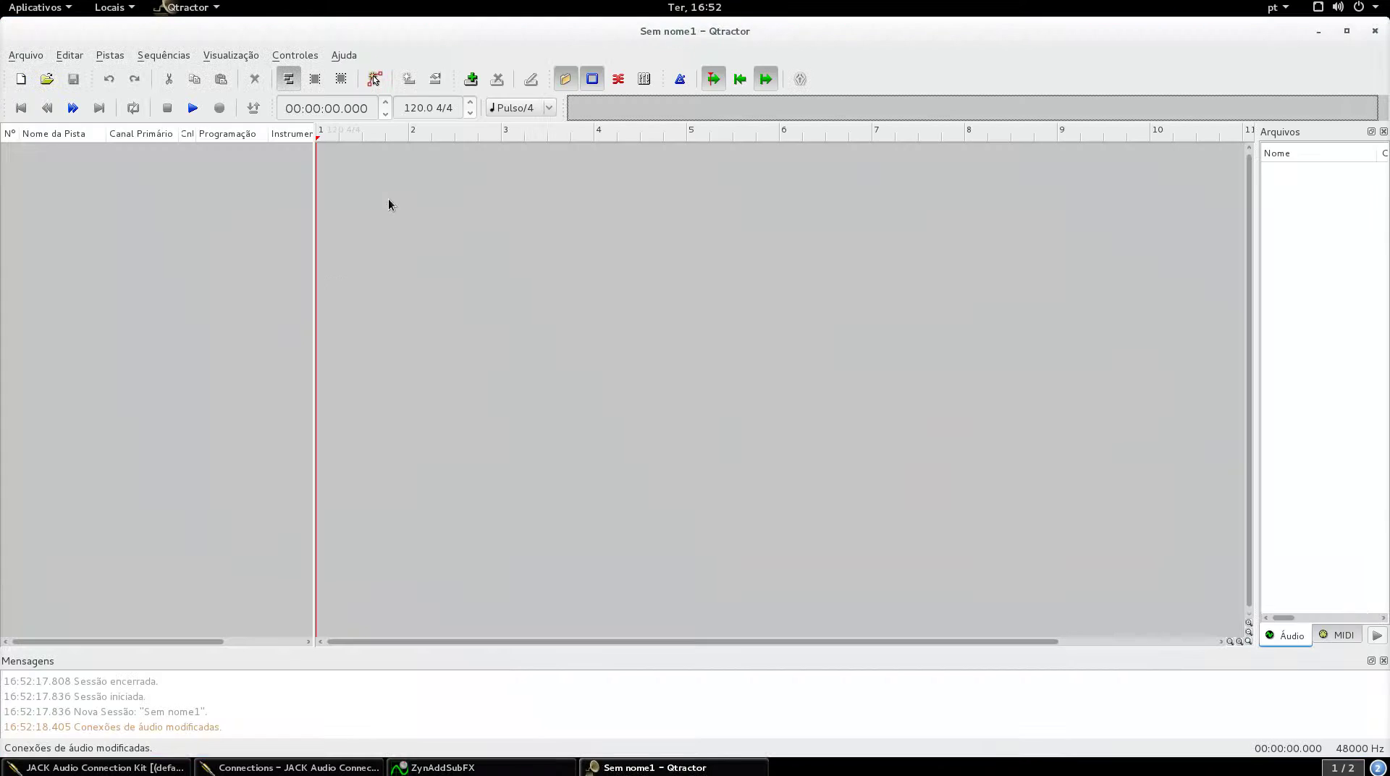
Add a MIDI track named Pista 1 on channel 1 with Master as input and output
{"action": "right_click", "coordinate": [84, 174]}
{"action": "left_click", "coordinate": [125, 177]}
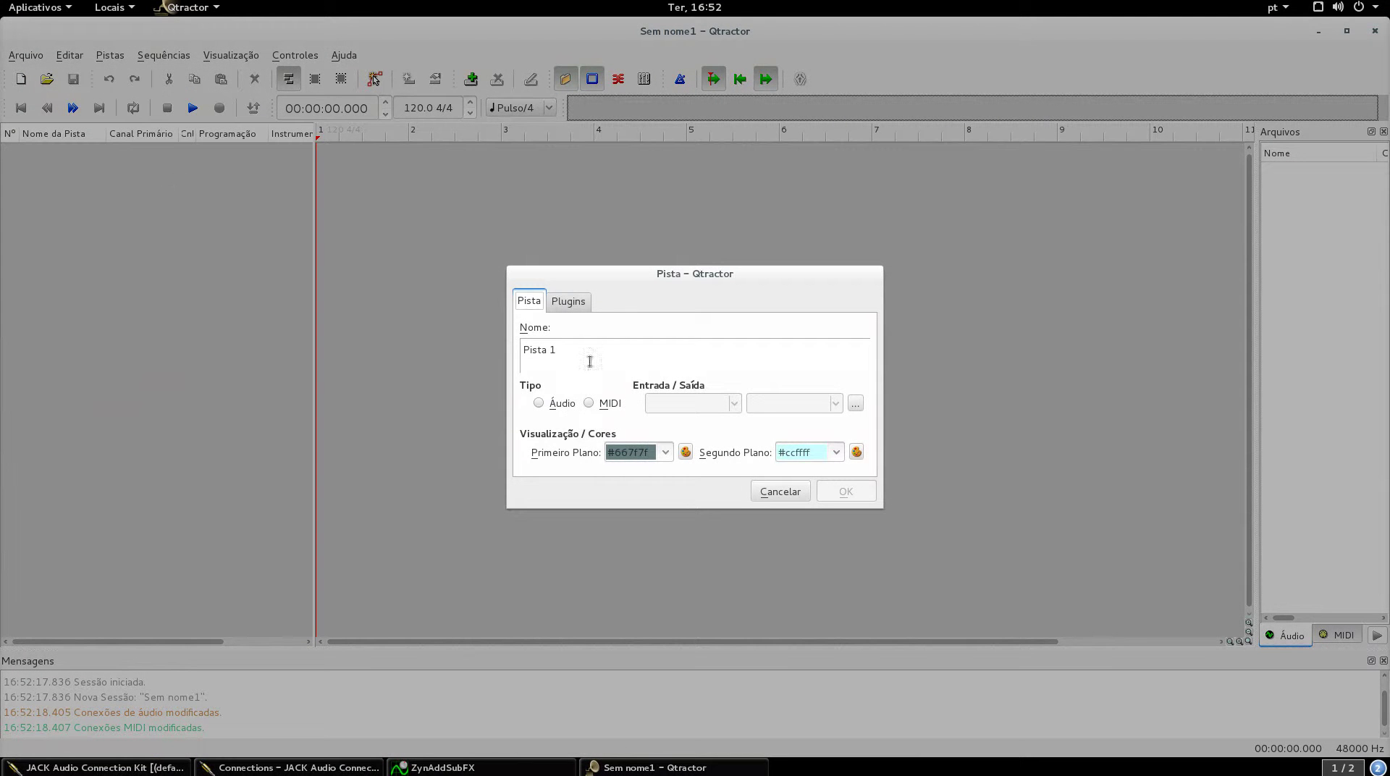
{"action": "left_click", "coordinate": [592, 407]}
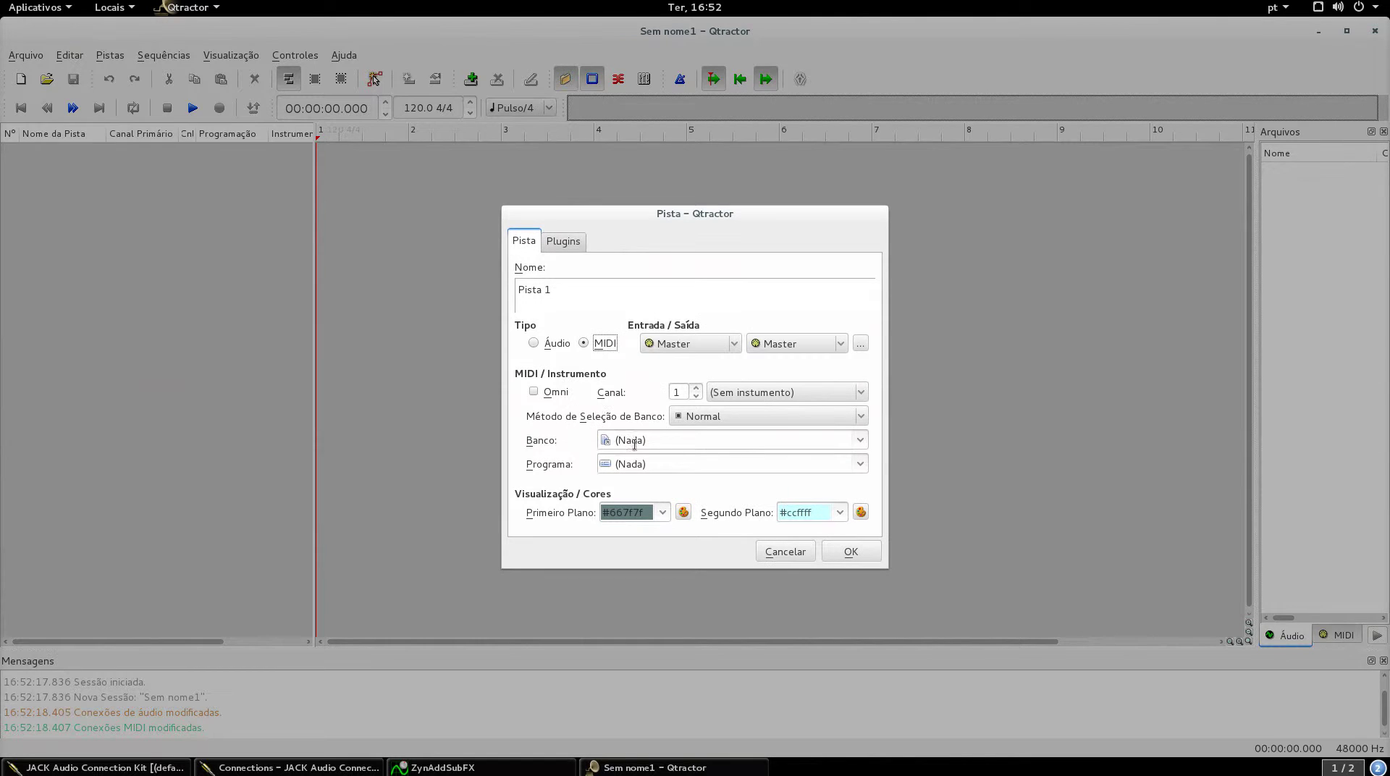
{"action": "triple_click", "coordinate": [574, 301]}
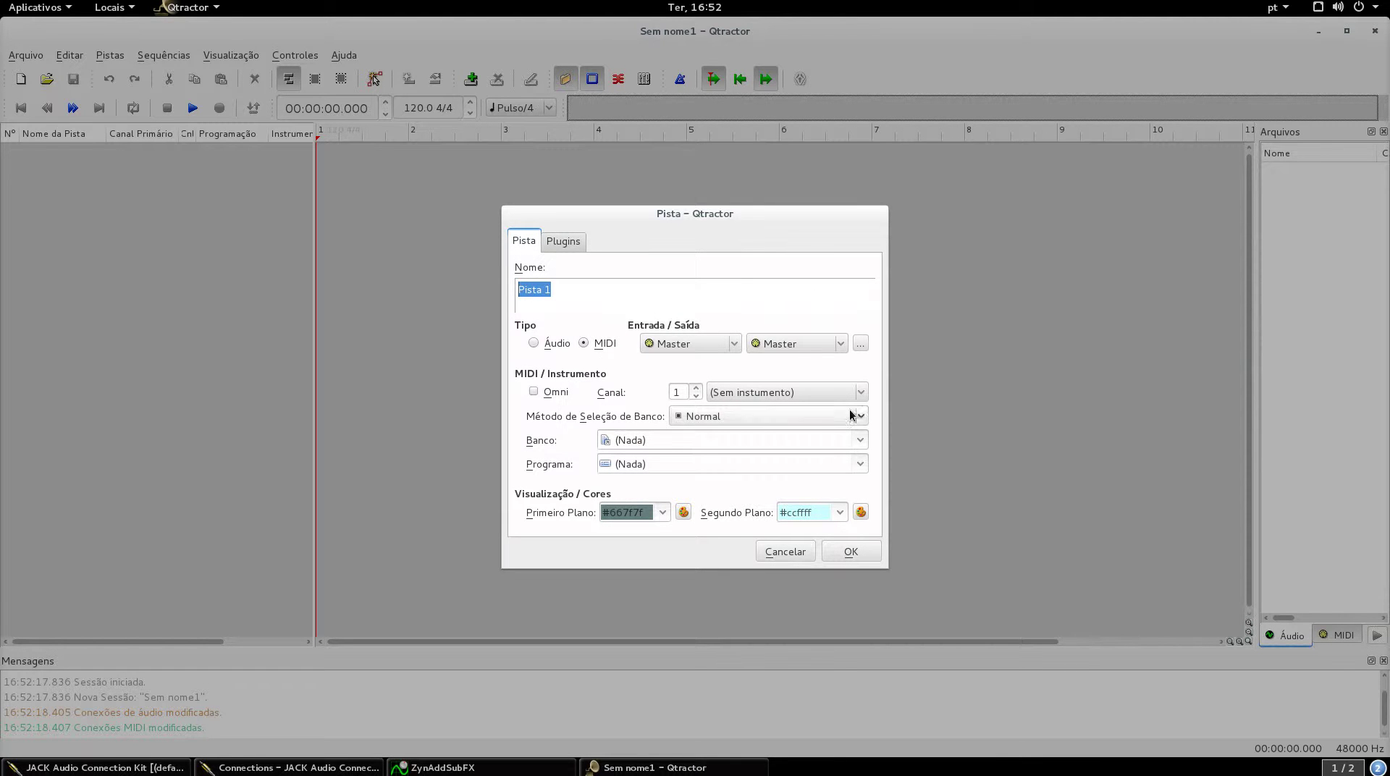
{"action": "left_click", "coordinate": [851, 551]}
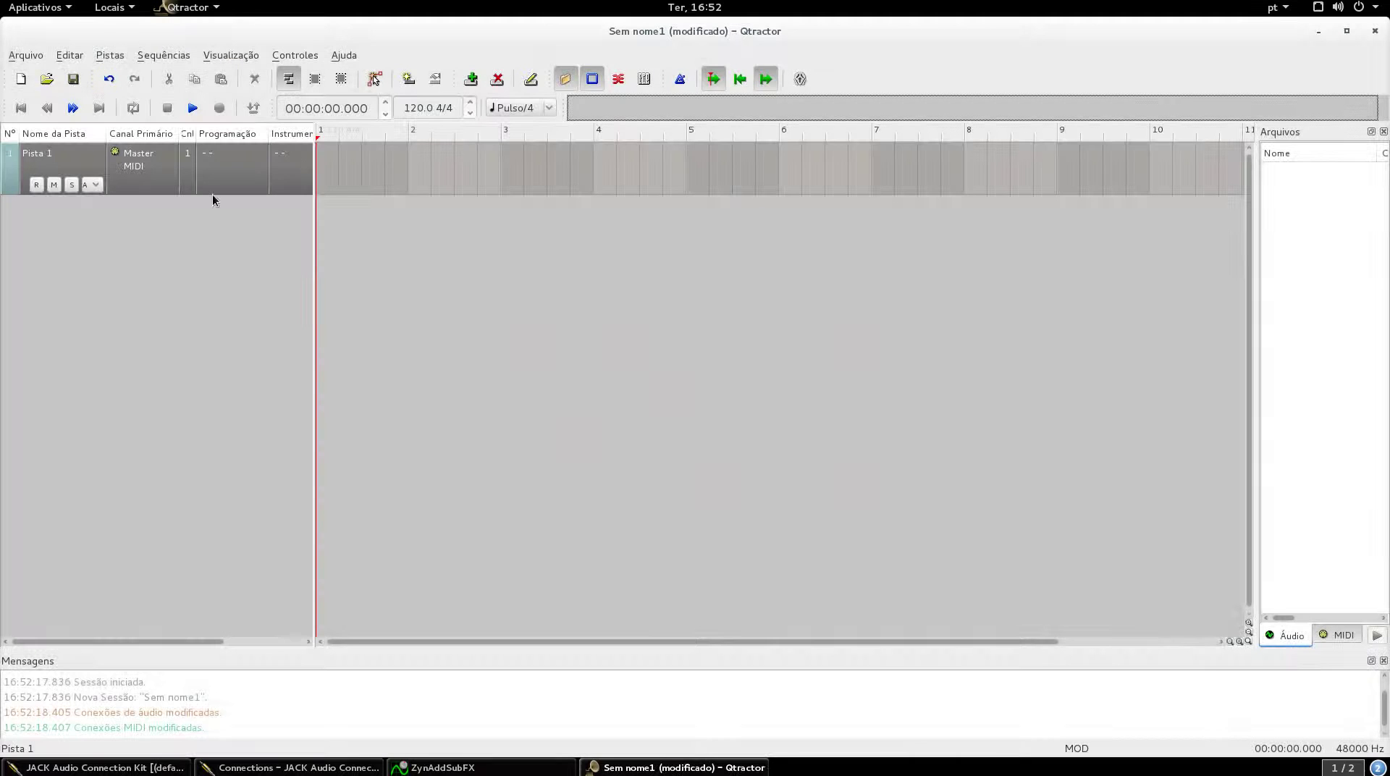
Create a new MIDI clip on Pista 1, saving the session as testing-mid in the Música folder, and widen the clip editor's piano keyboard
{"action": "right_click", "coordinate": [340, 162]}
{"action": "mouse_move", "coordinate": [404, 469]}
{"action": "left_click", "coordinate": [611, 472]}
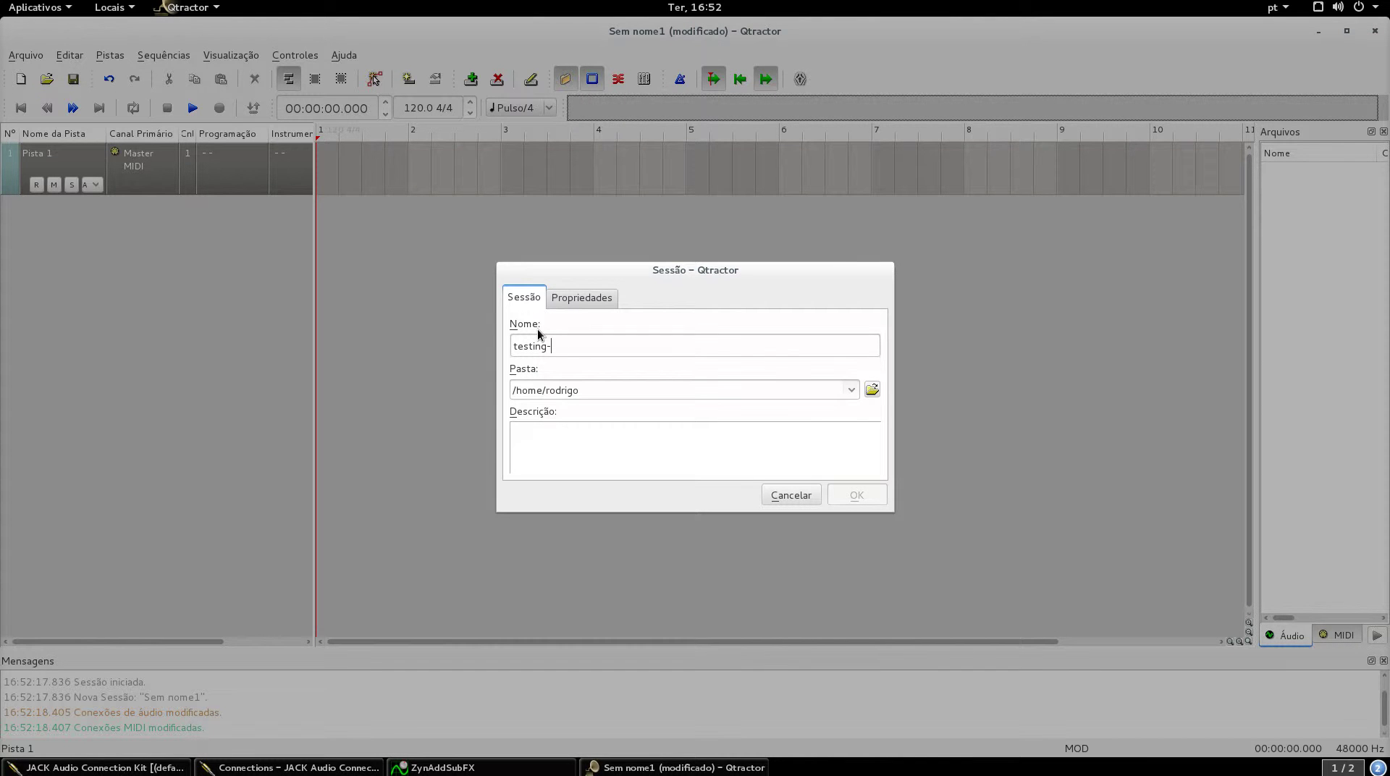
{"action": "left_click", "coordinate": [872, 389]}
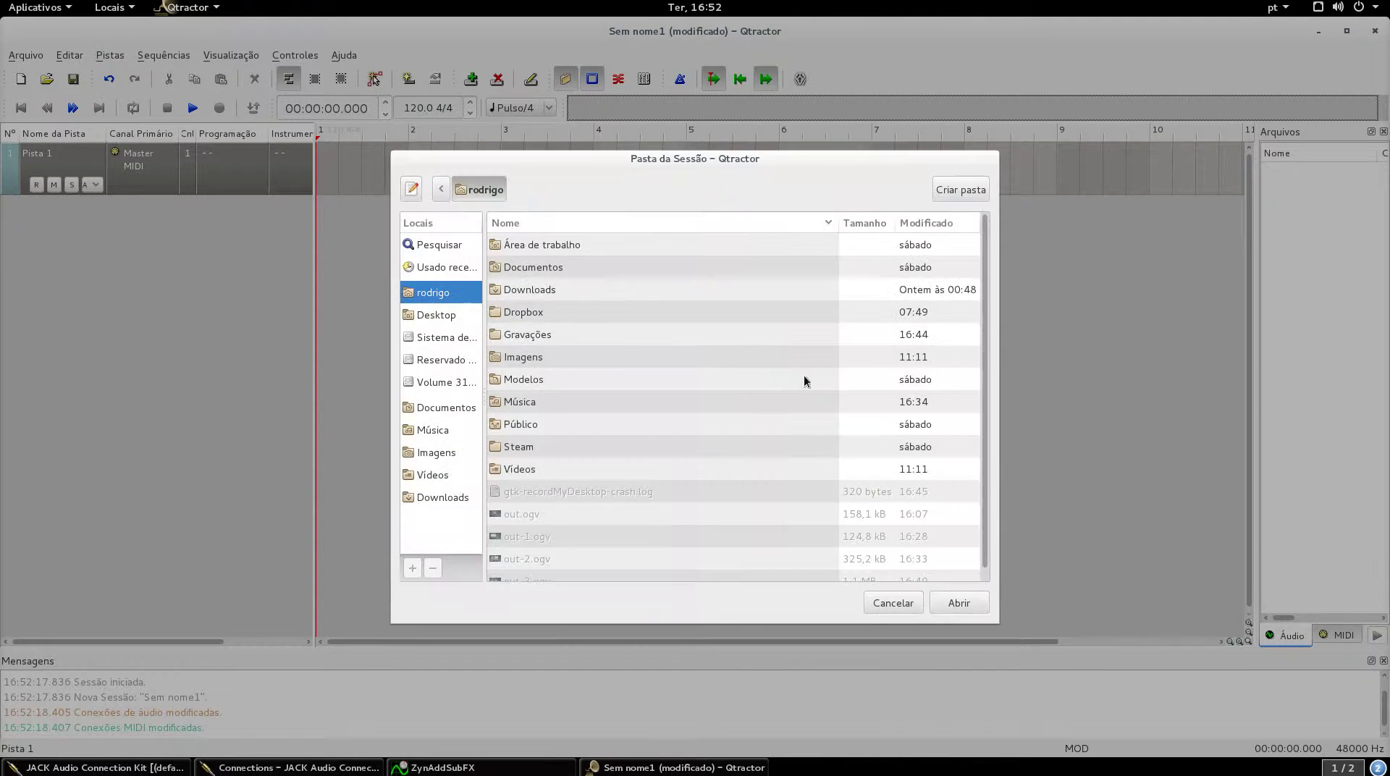
{"action": "double_click", "coordinate": [519, 402]}
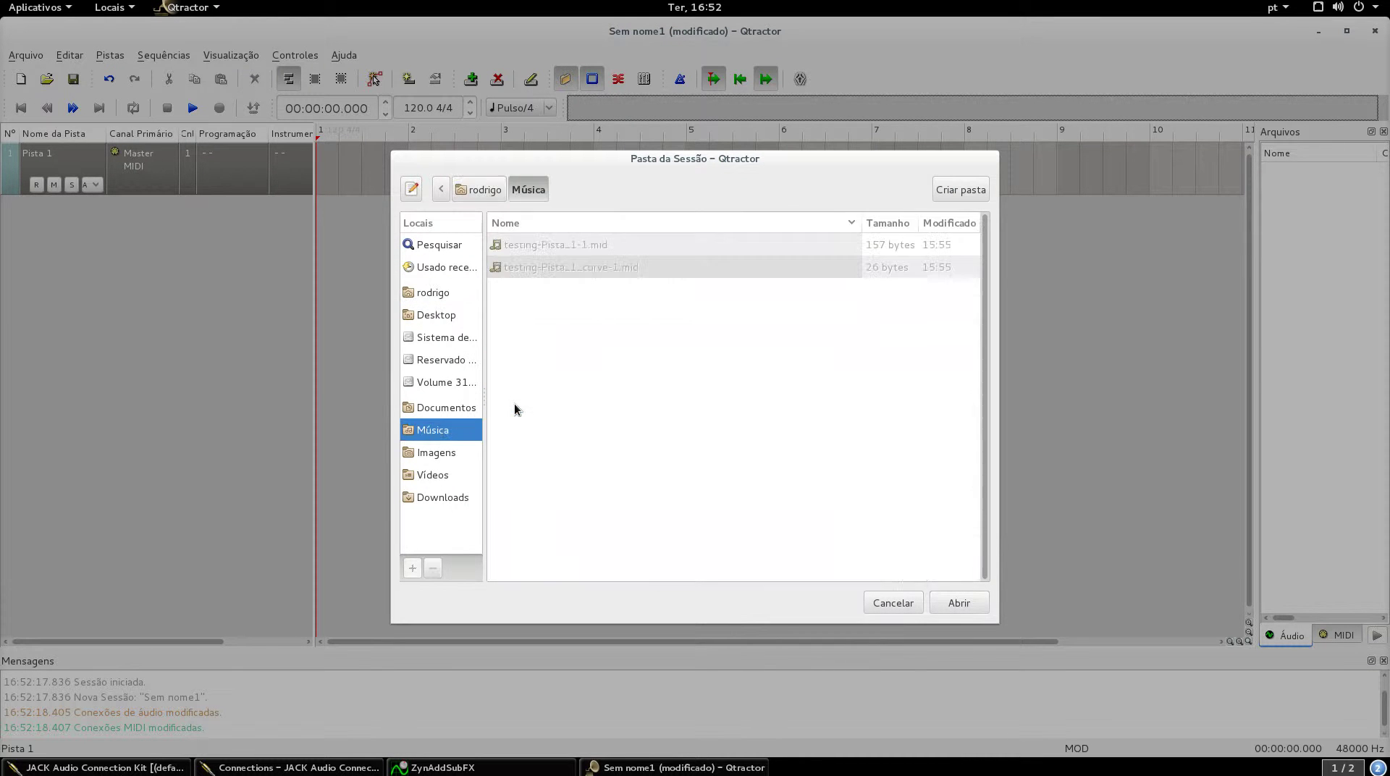
{"action": "left_click", "coordinate": [968, 605]}
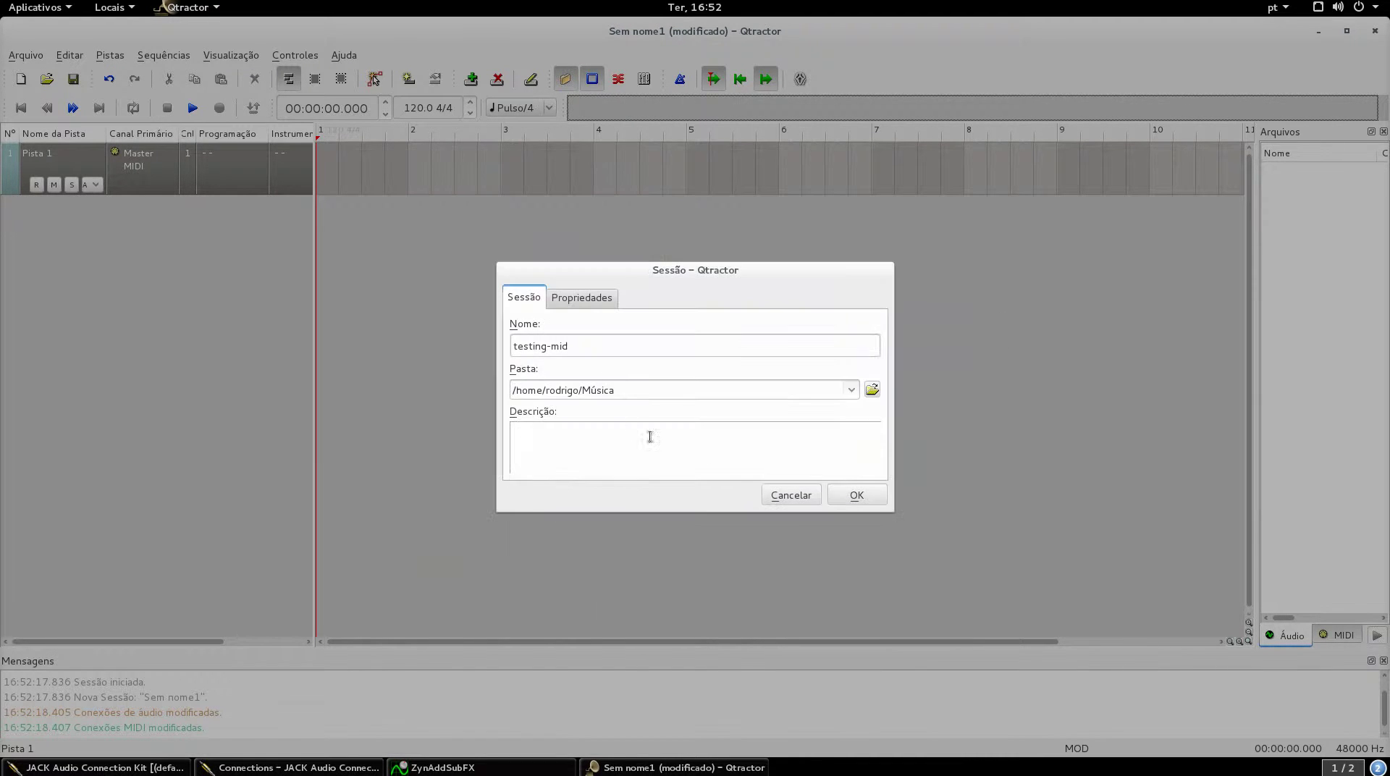
{"action": "left_click", "coordinate": [856, 495]}
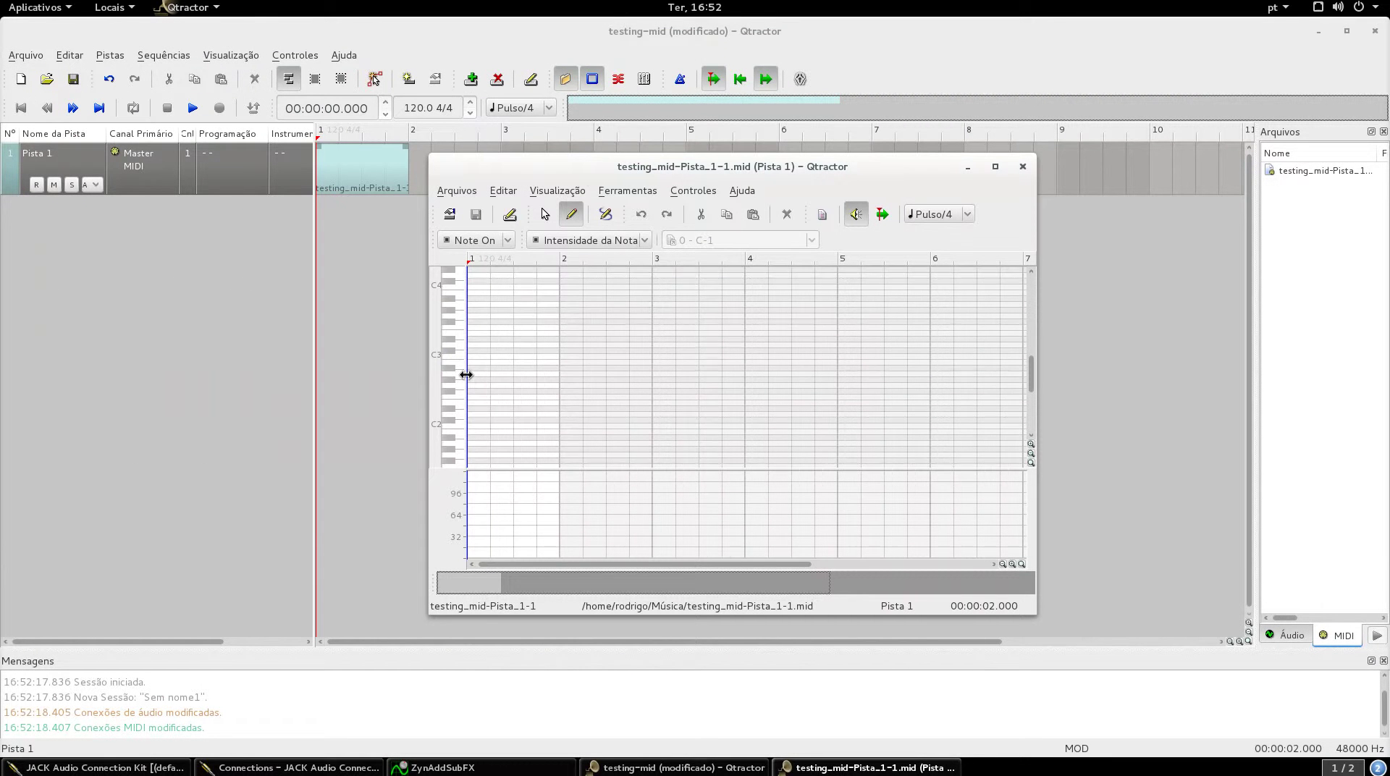
{"action": "left_click_drag", "start_coordinate": [466, 374], "coordinate": [566, 380]}
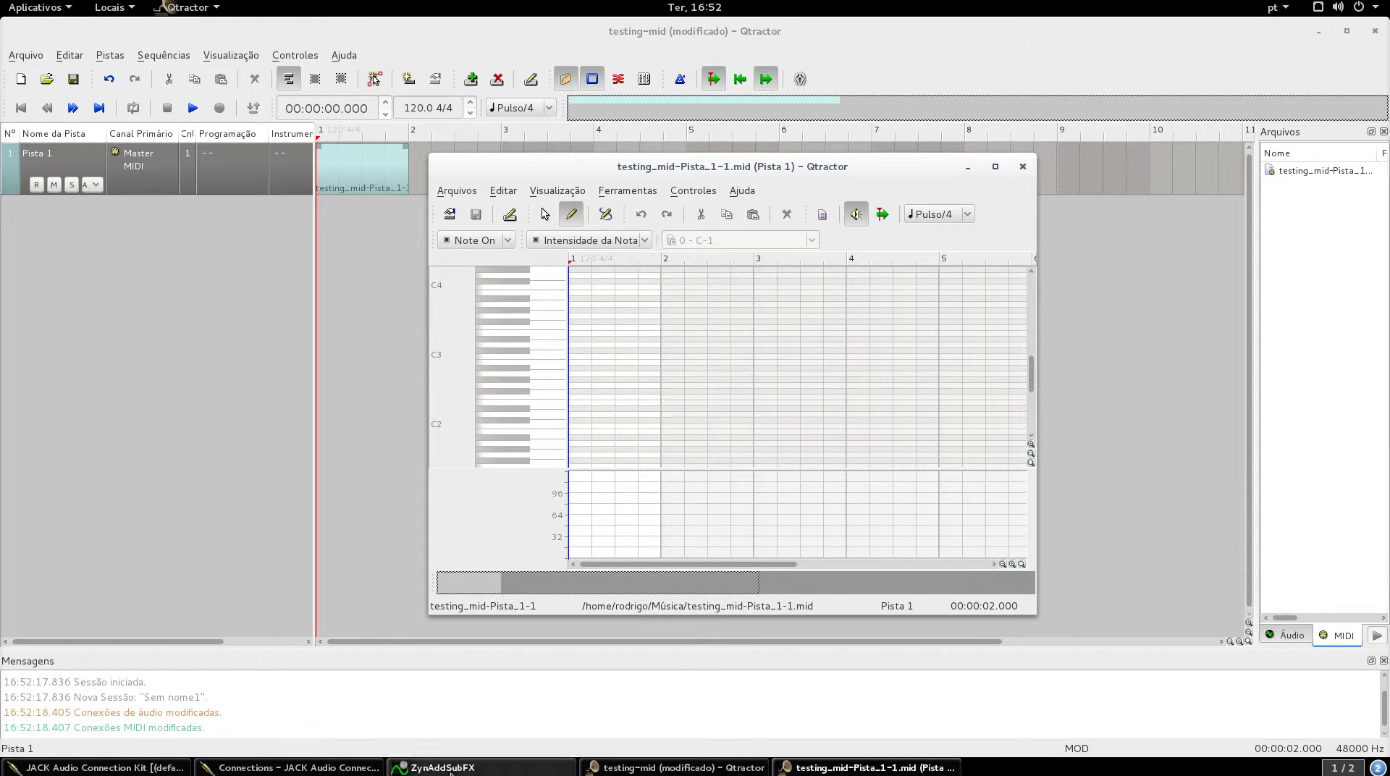
Switch to the JACK Connections window and connect the zynaddsubfx audio output to the Qtractor audio input
{"action": "left_click", "coordinate": [136, 769]}
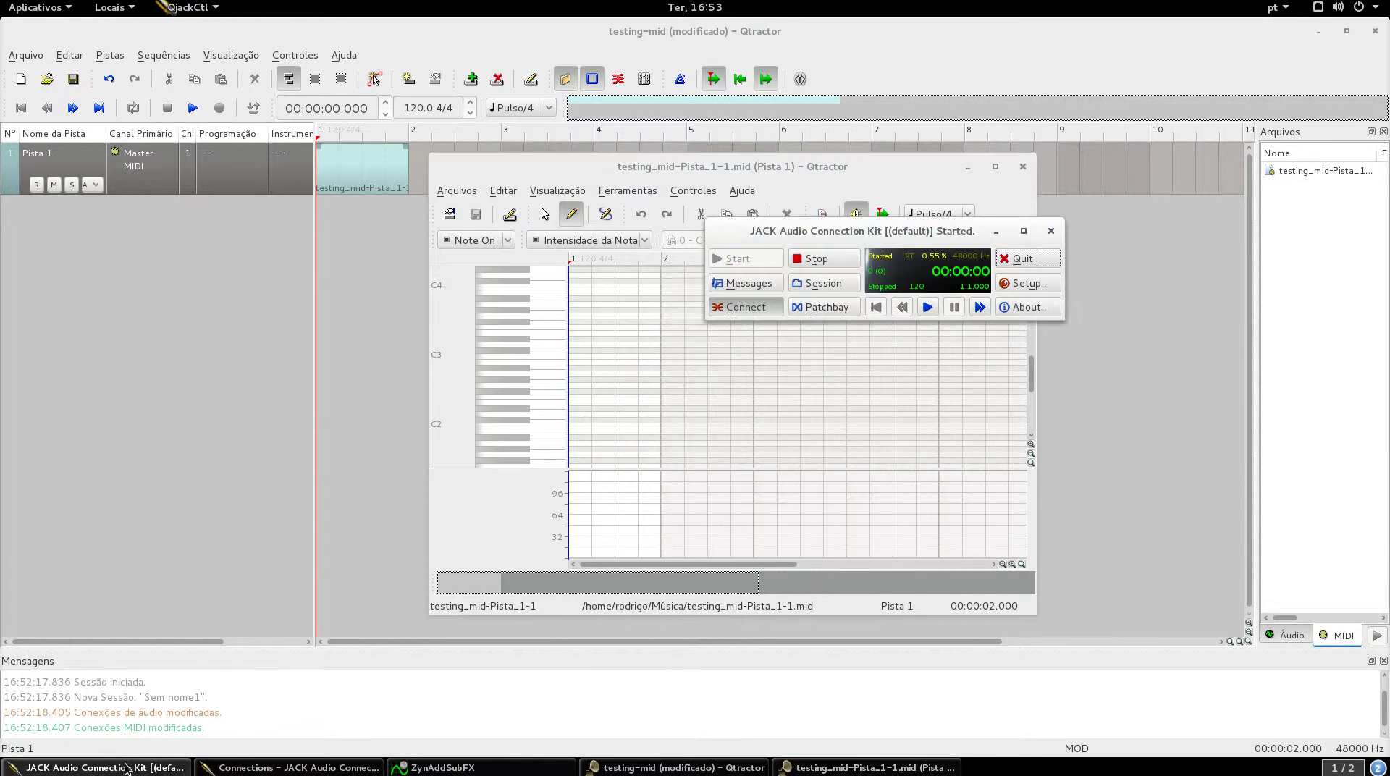
{"action": "left_click", "coordinate": [275, 766]}
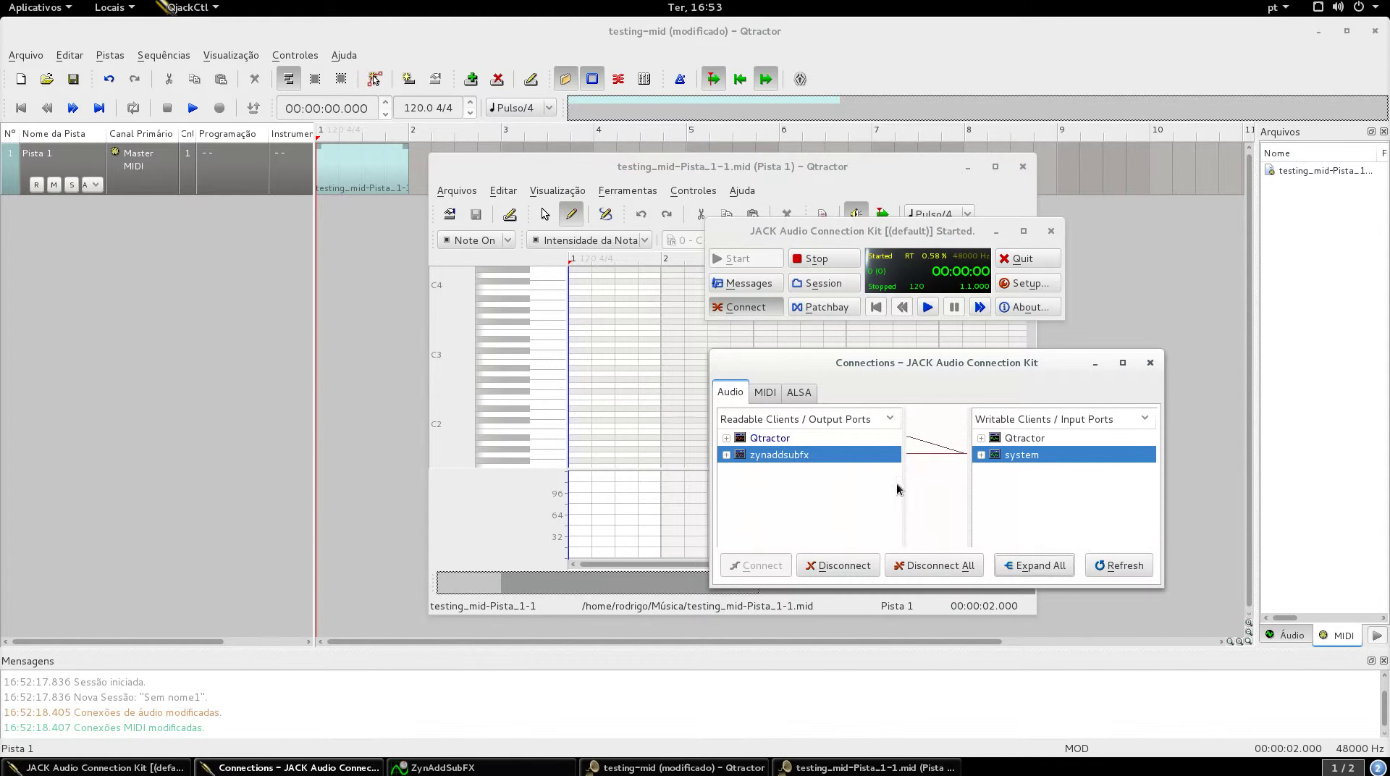
{"action": "left_click", "coordinate": [777, 441]}
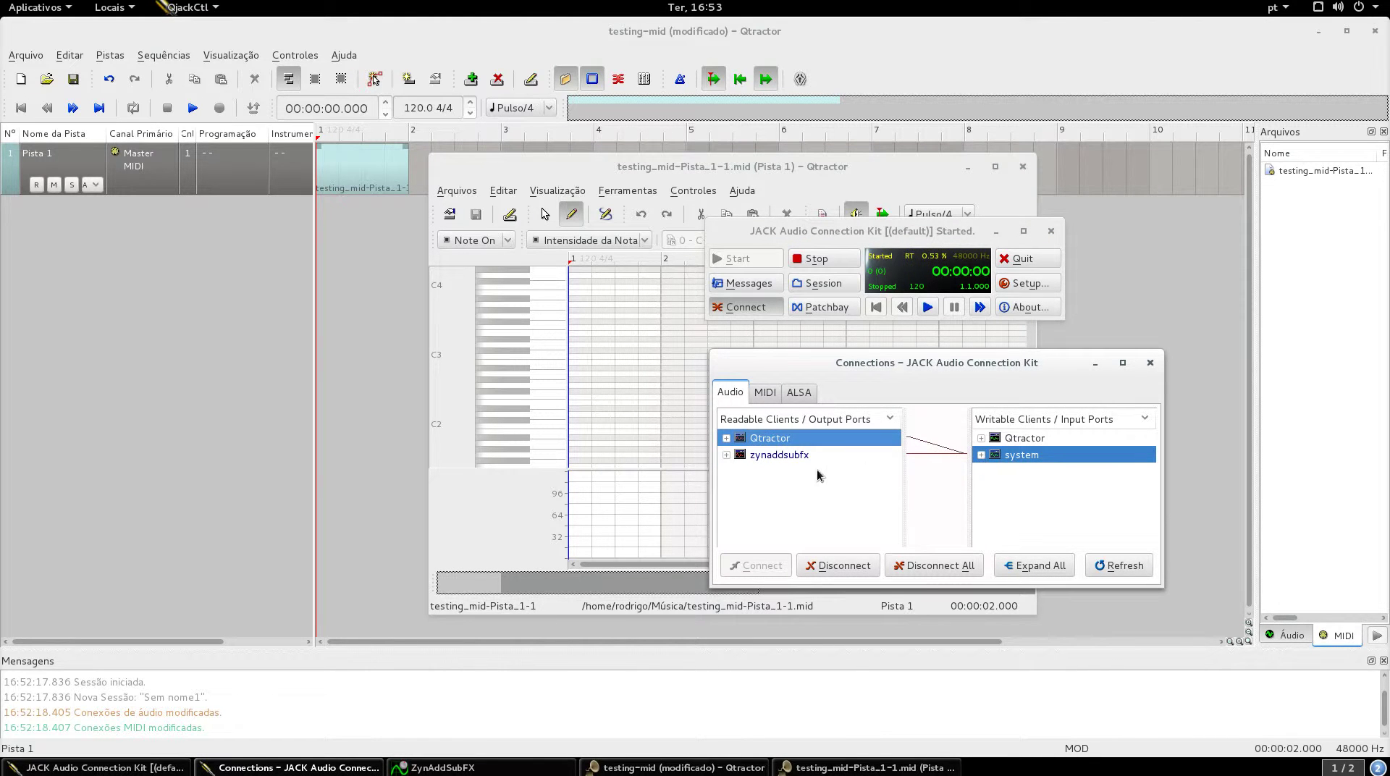
{"action": "left_click", "coordinate": [756, 456]}
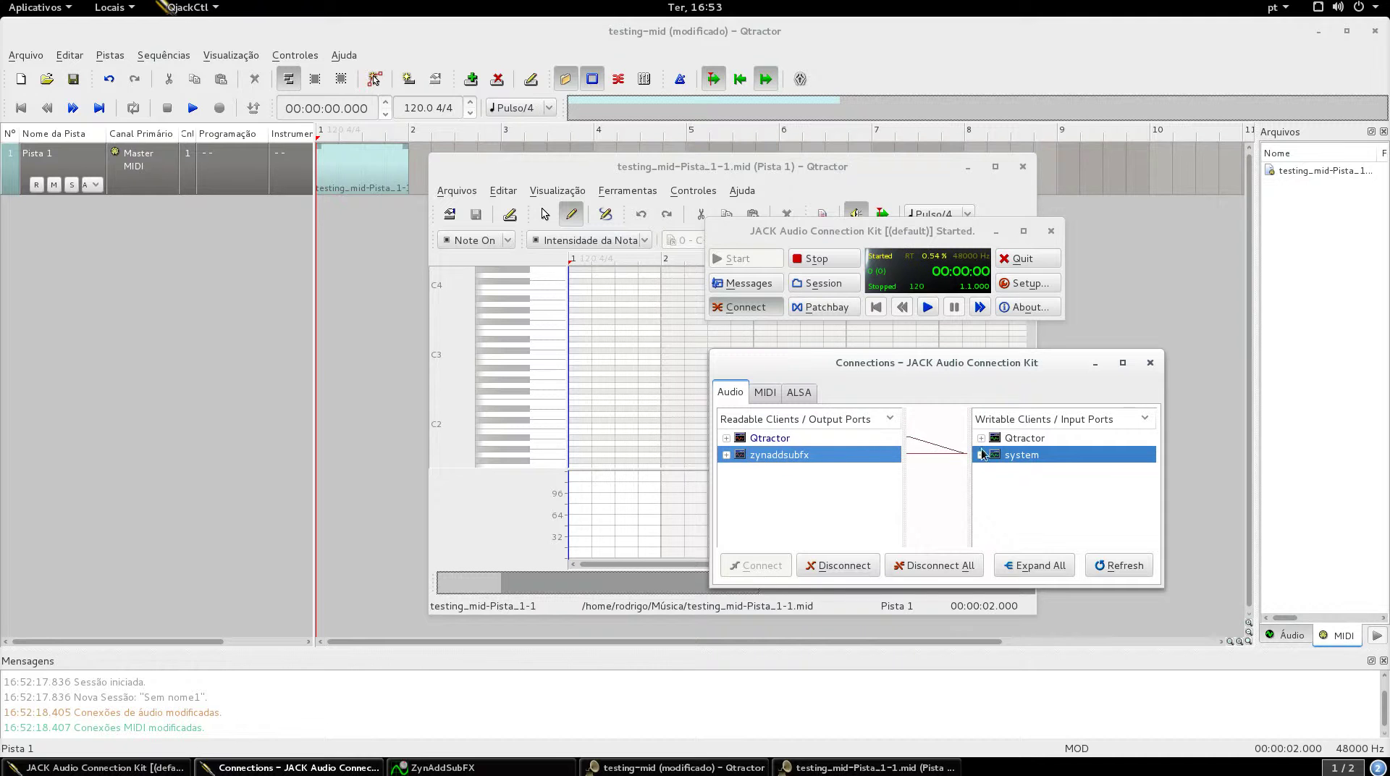
{"action": "left_click", "coordinate": [1023, 440]}
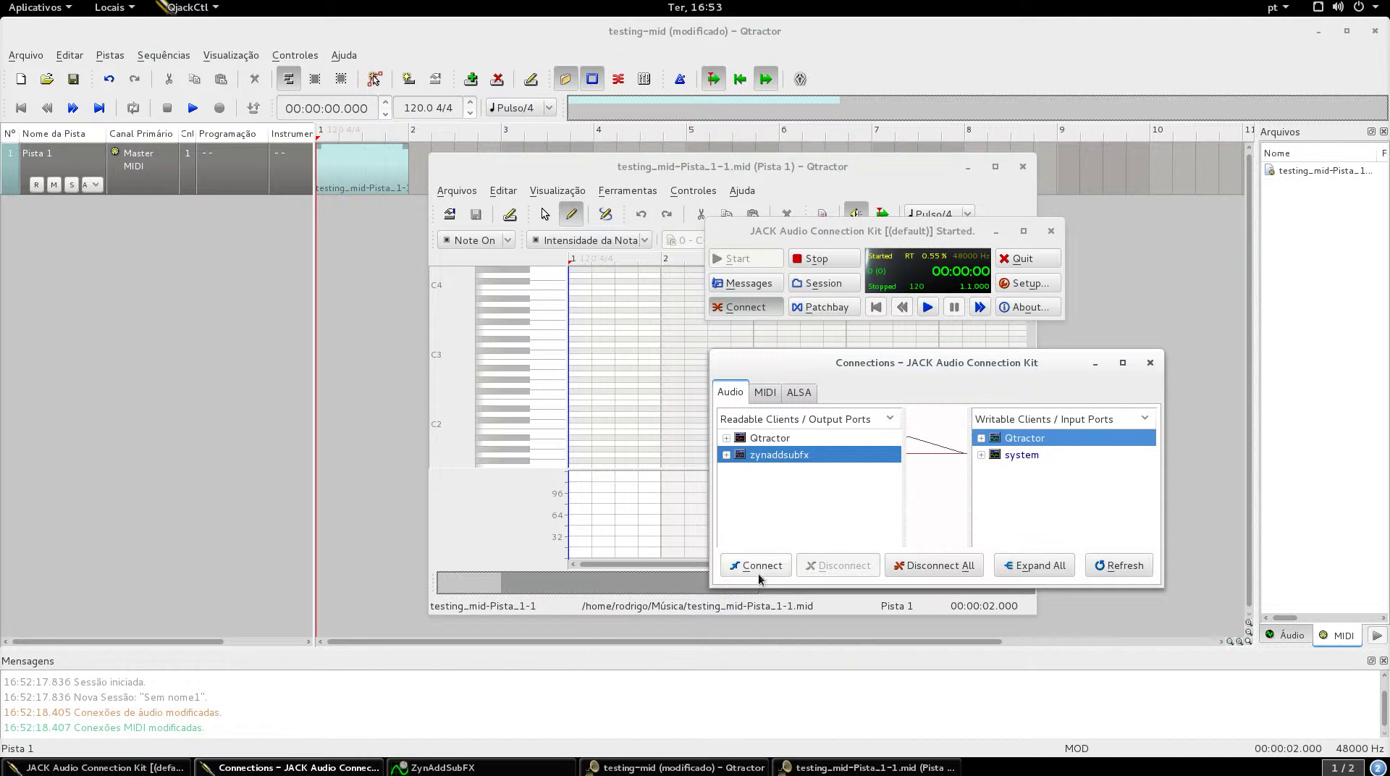
{"action": "left_click", "coordinate": [755, 565]}
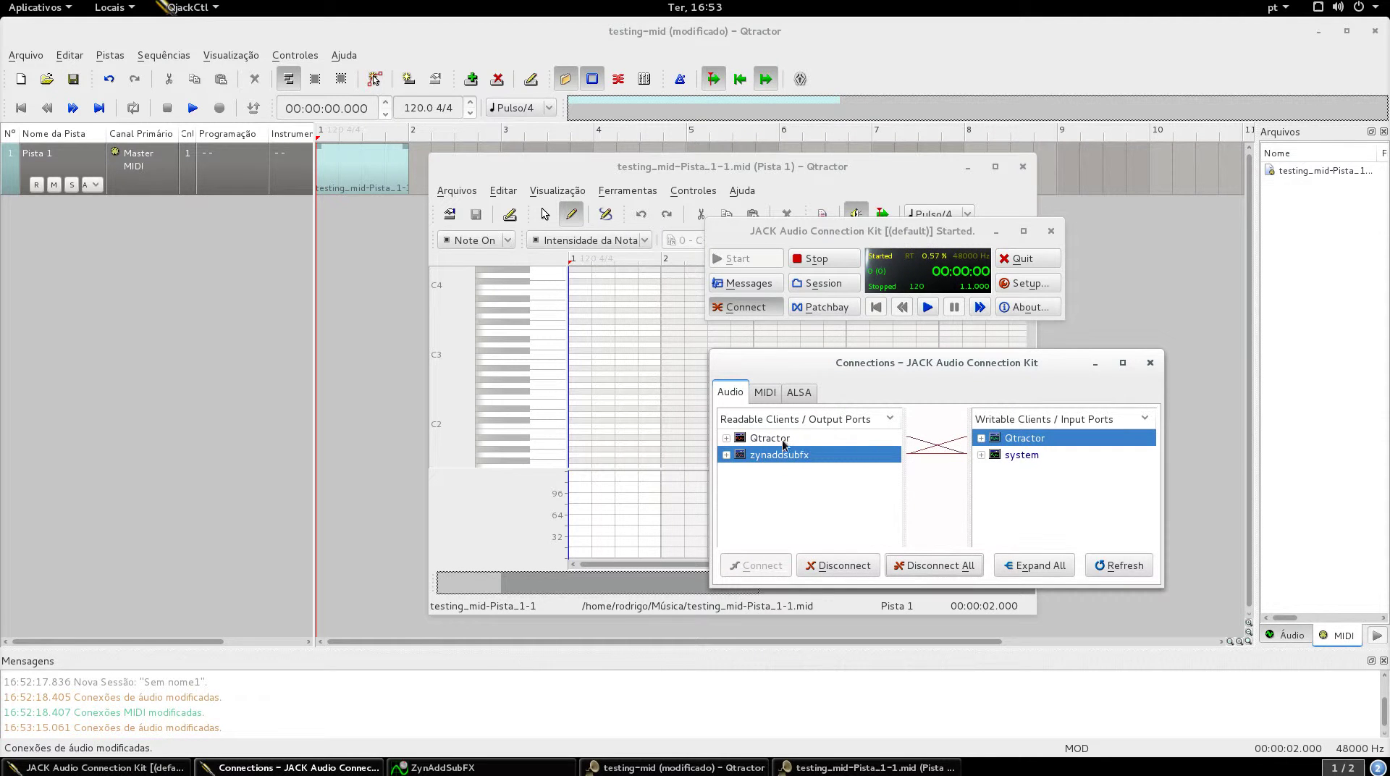
{"action": "left_click", "coordinate": [794, 438]}
{"action": "left_click", "coordinate": [1023, 456]}
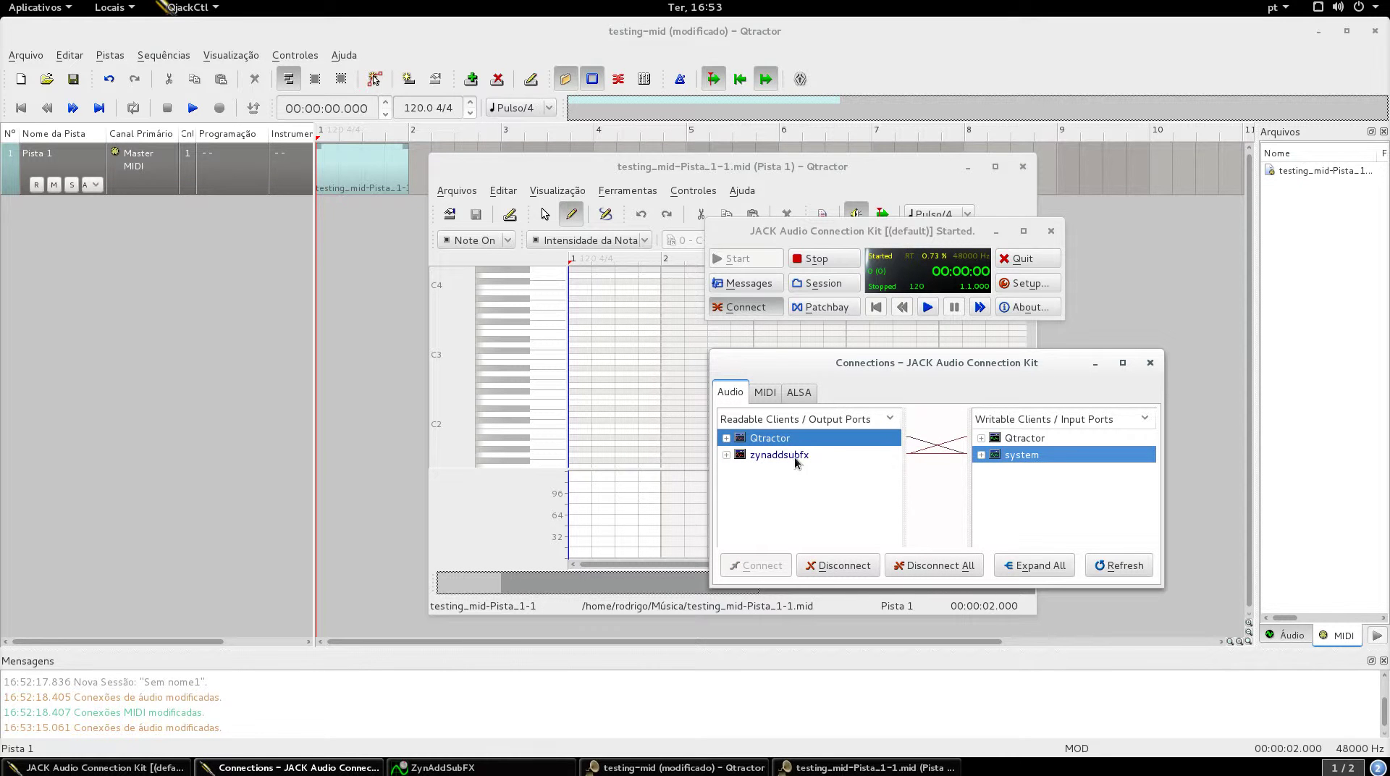
Test notes on the clip editor's piano keyboard, and arm Pista 1 for recording
{"action": "left_click", "coordinate": [532, 362]}
{"action": "left_click_drag", "start_coordinate": [552, 393], "coordinate": [543, 304]}
{"action": "left_click", "coordinate": [550, 385]}
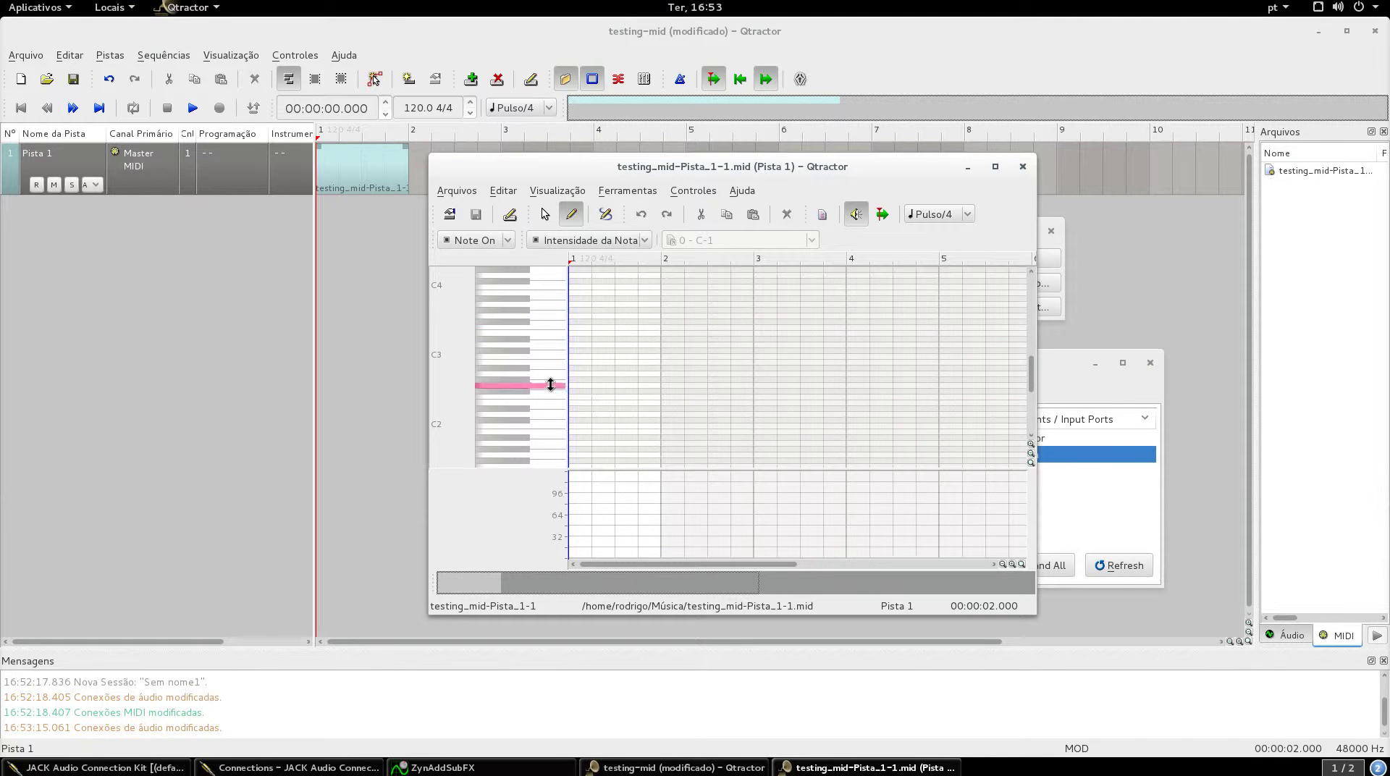
{"action": "left_click", "coordinate": [37, 185]}
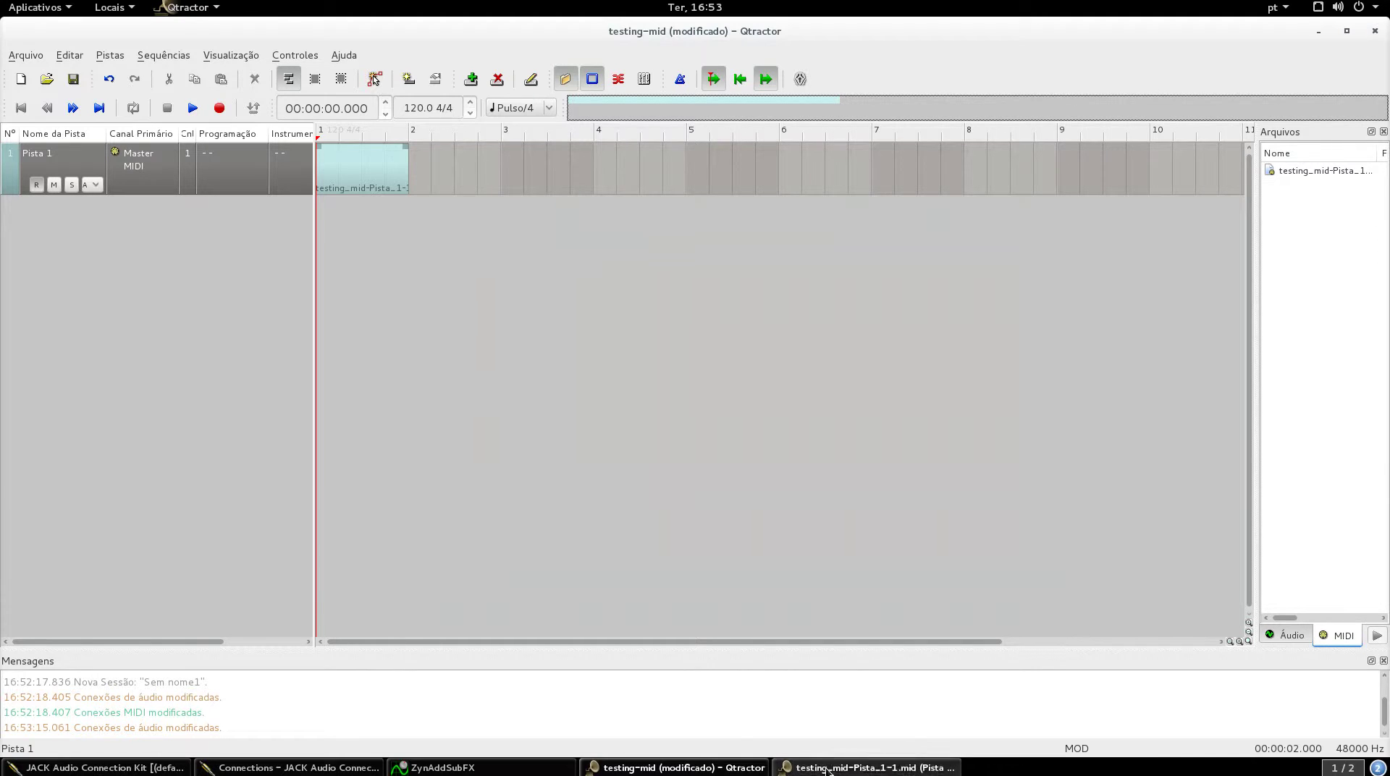
{"action": "left_click", "coordinate": [867, 767]}
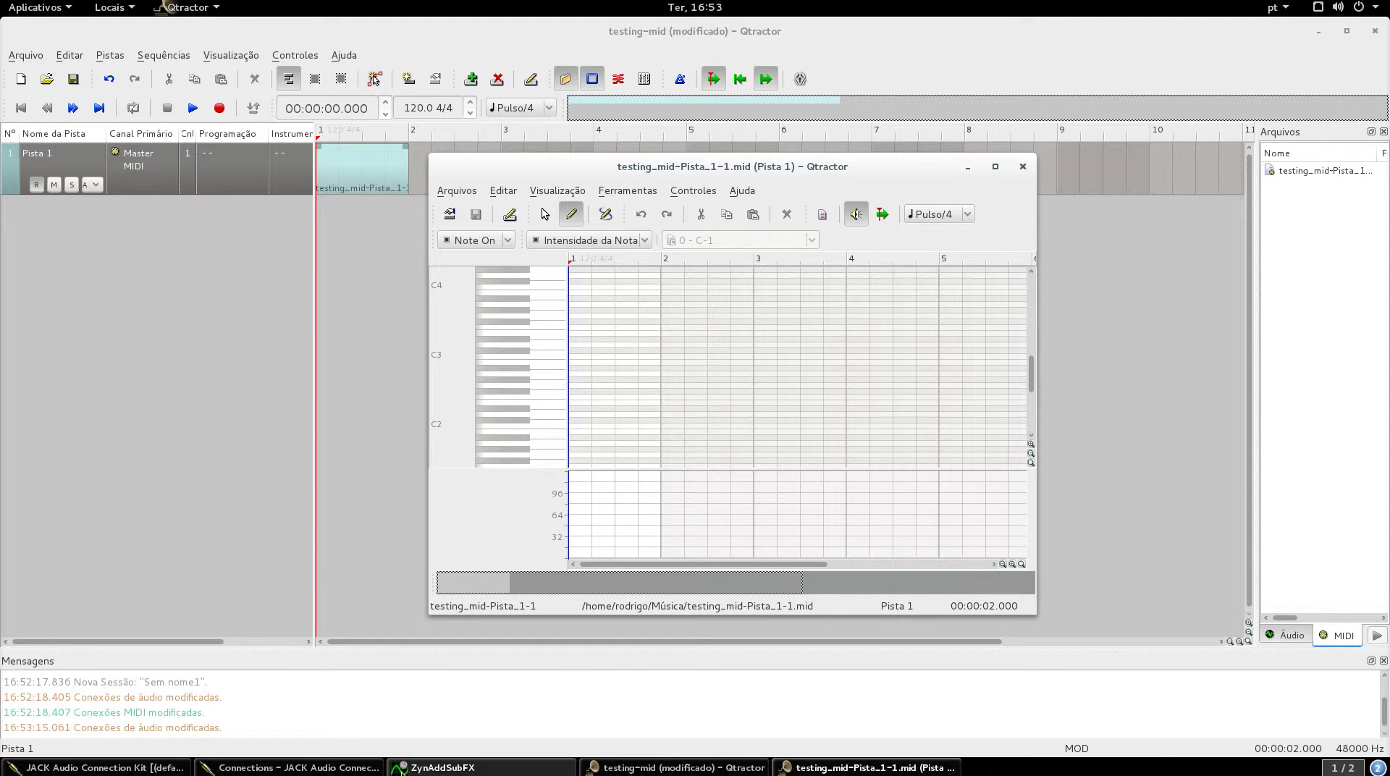
Try connecting Qtractor's ALSA output to Midi Through in JACK, testing it with a note on the clip editor's piano keyboard
{"action": "left_click", "coordinate": [126, 767]}
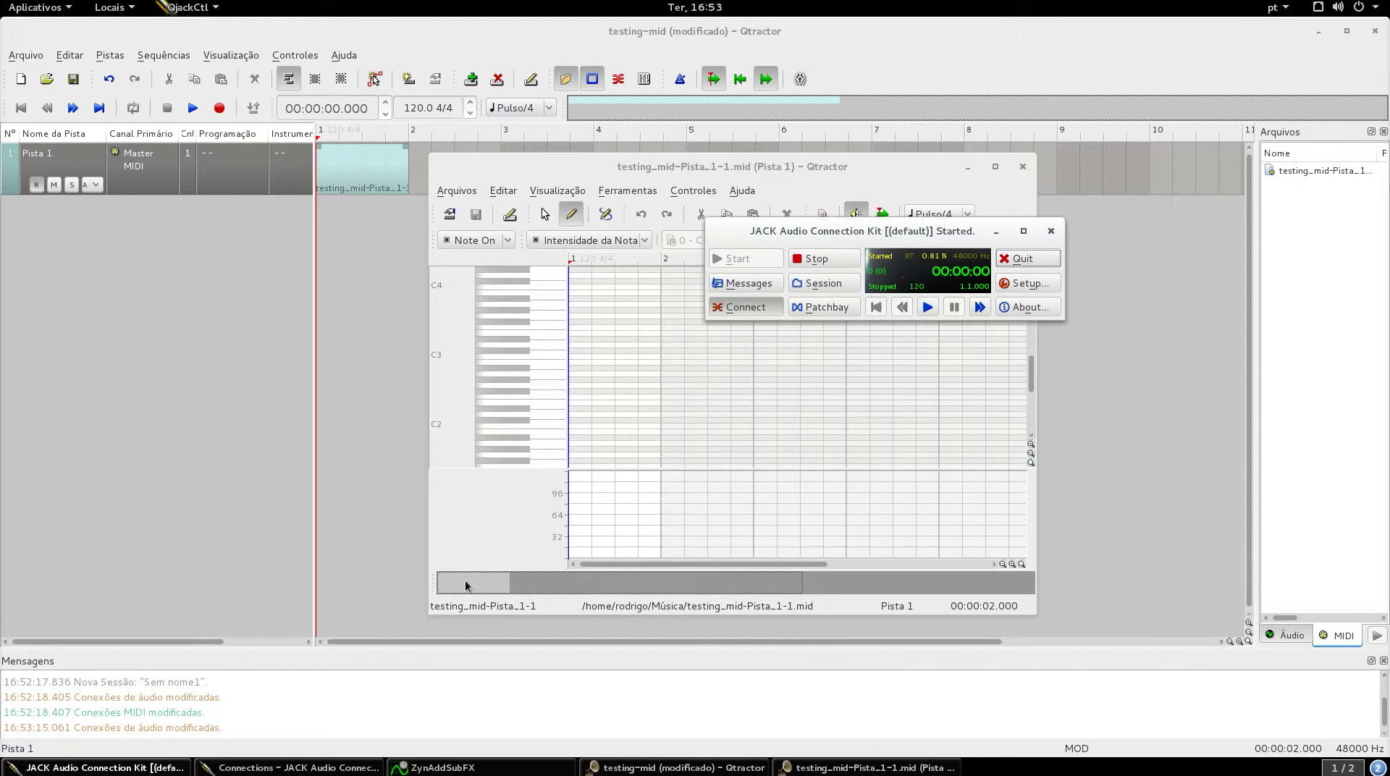
{"action": "left_click", "coordinate": [311, 767]}
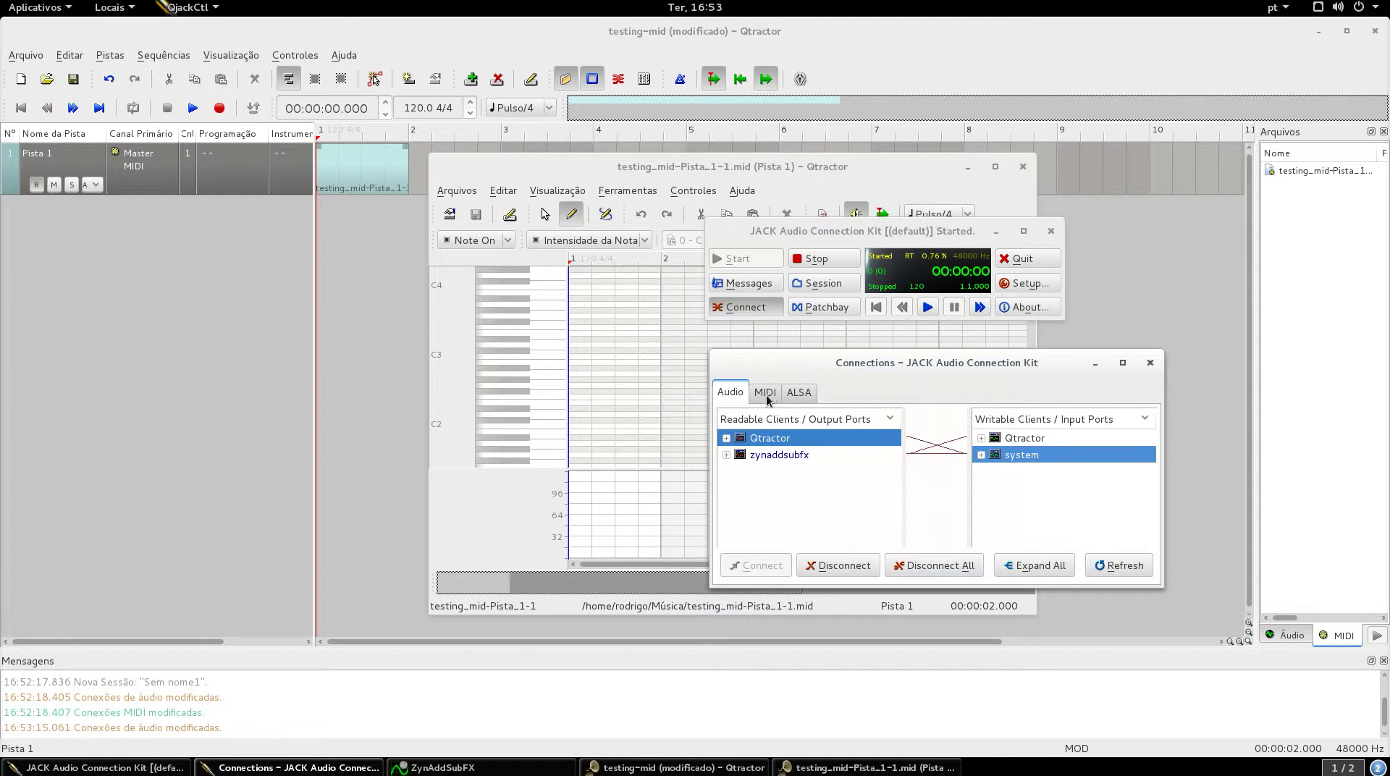
{"action": "left_click", "coordinate": [799, 393]}
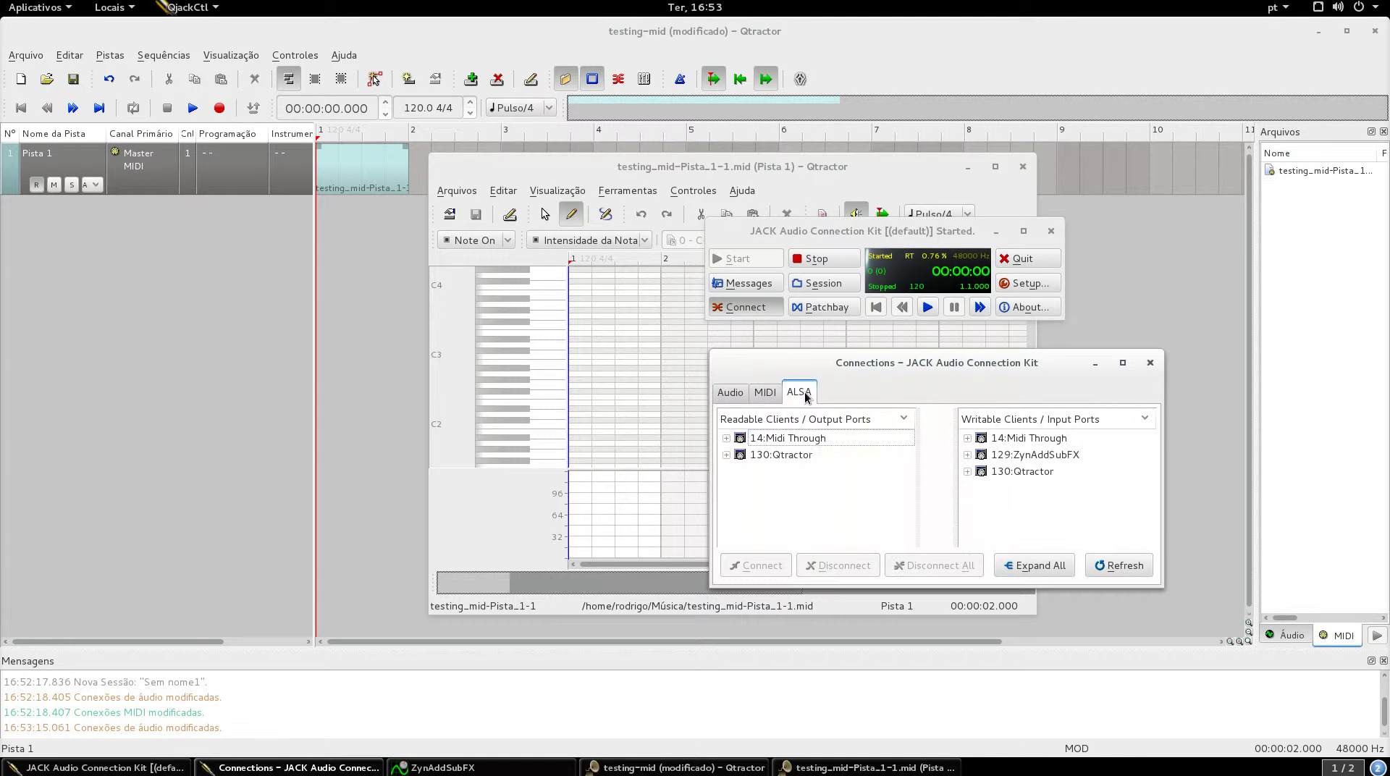
{"action": "left_click", "coordinate": [776, 456]}
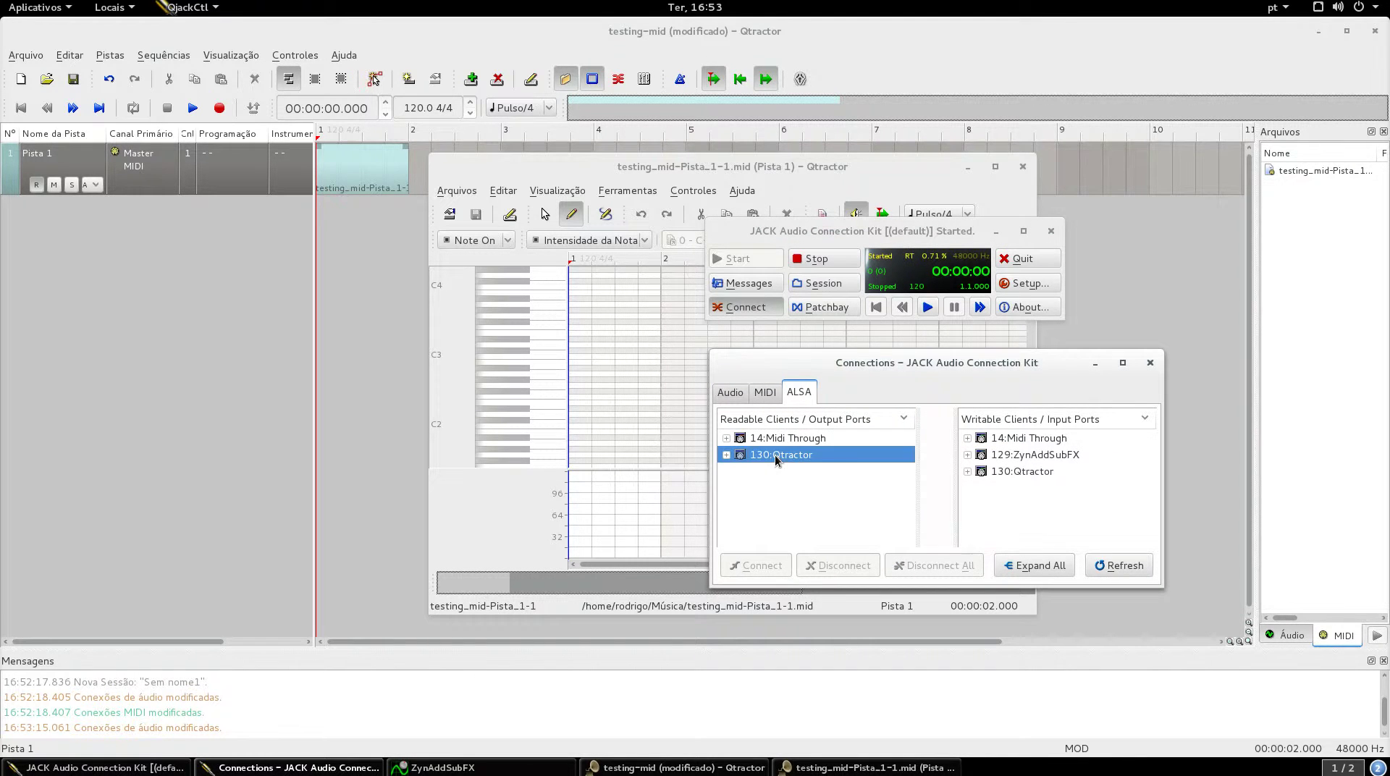
{"action": "left_click", "coordinate": [999, 440]}
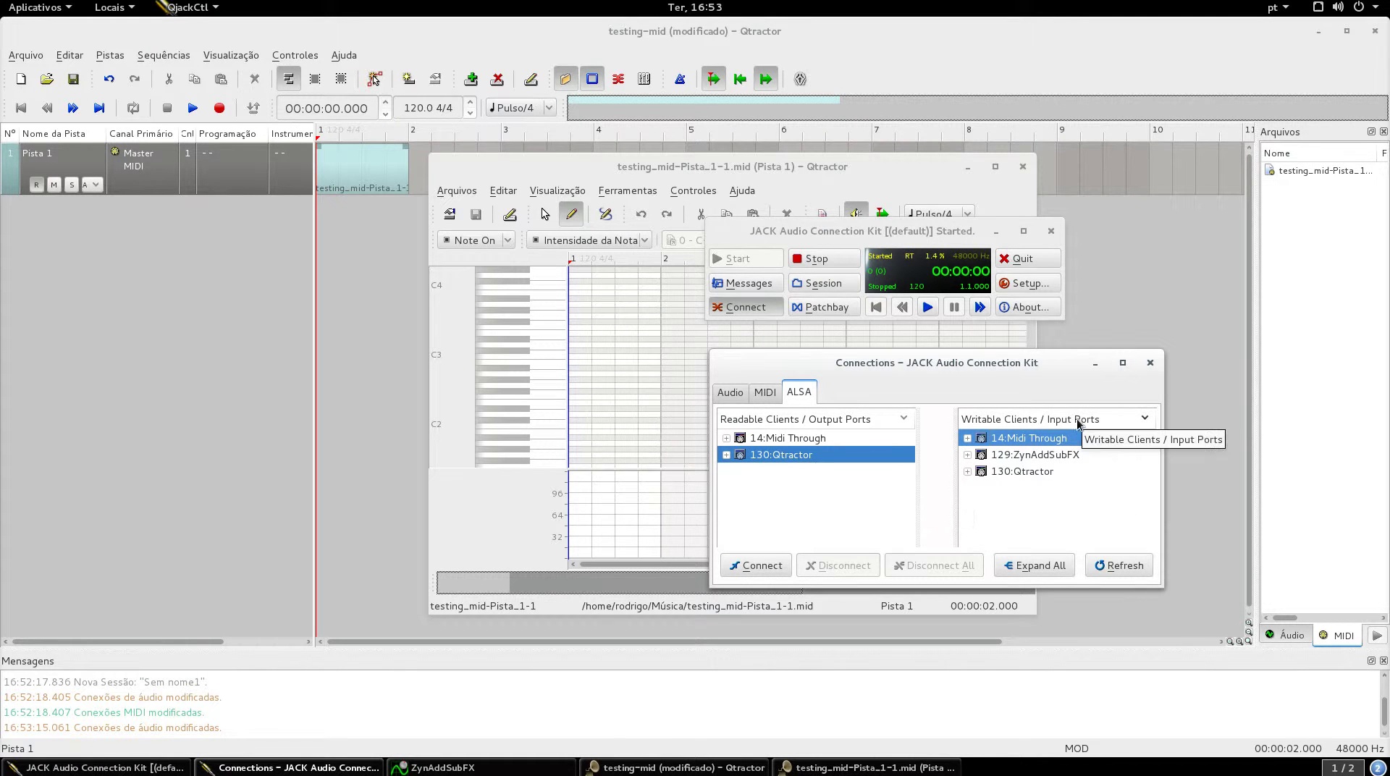
{"action": "left_click", "coordinate": [753, 565]}
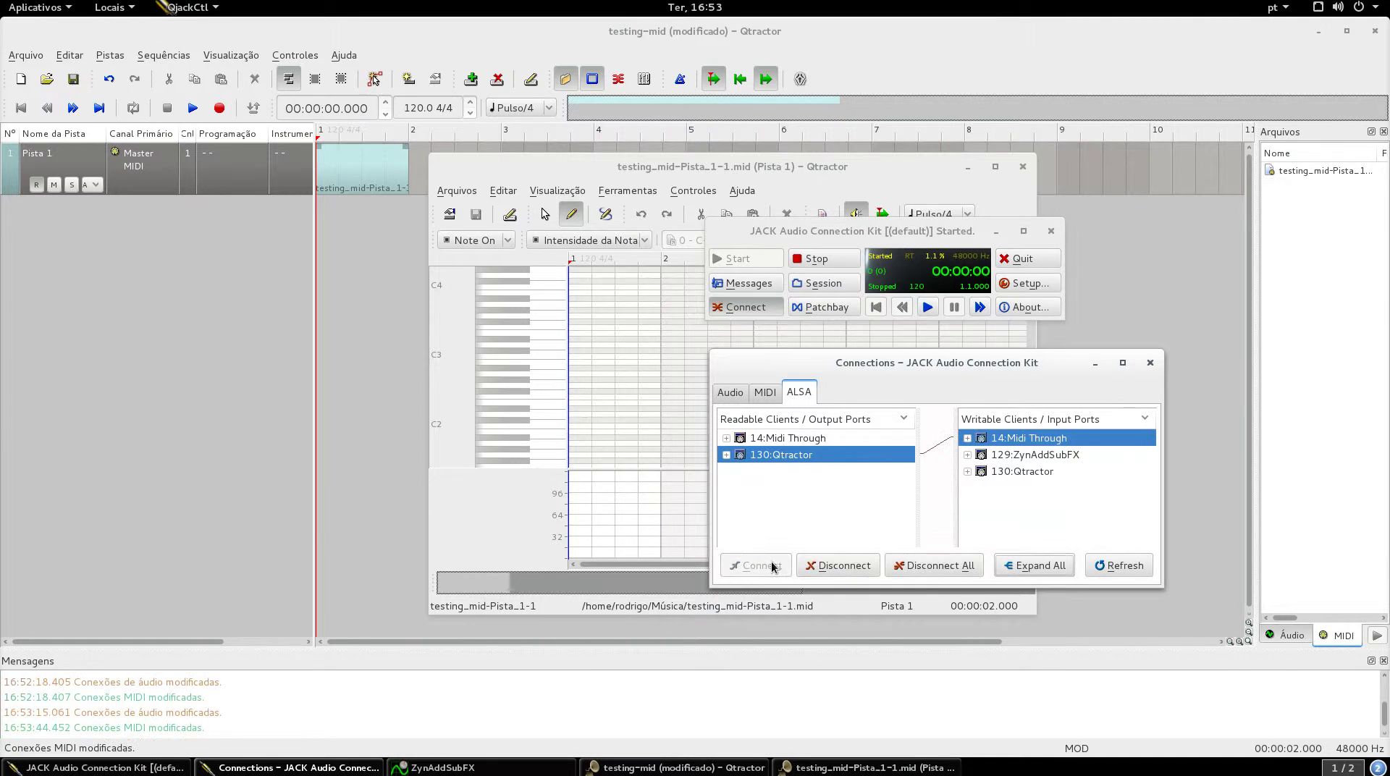
{"action": "left_click", "coordinate": [552, 418]}
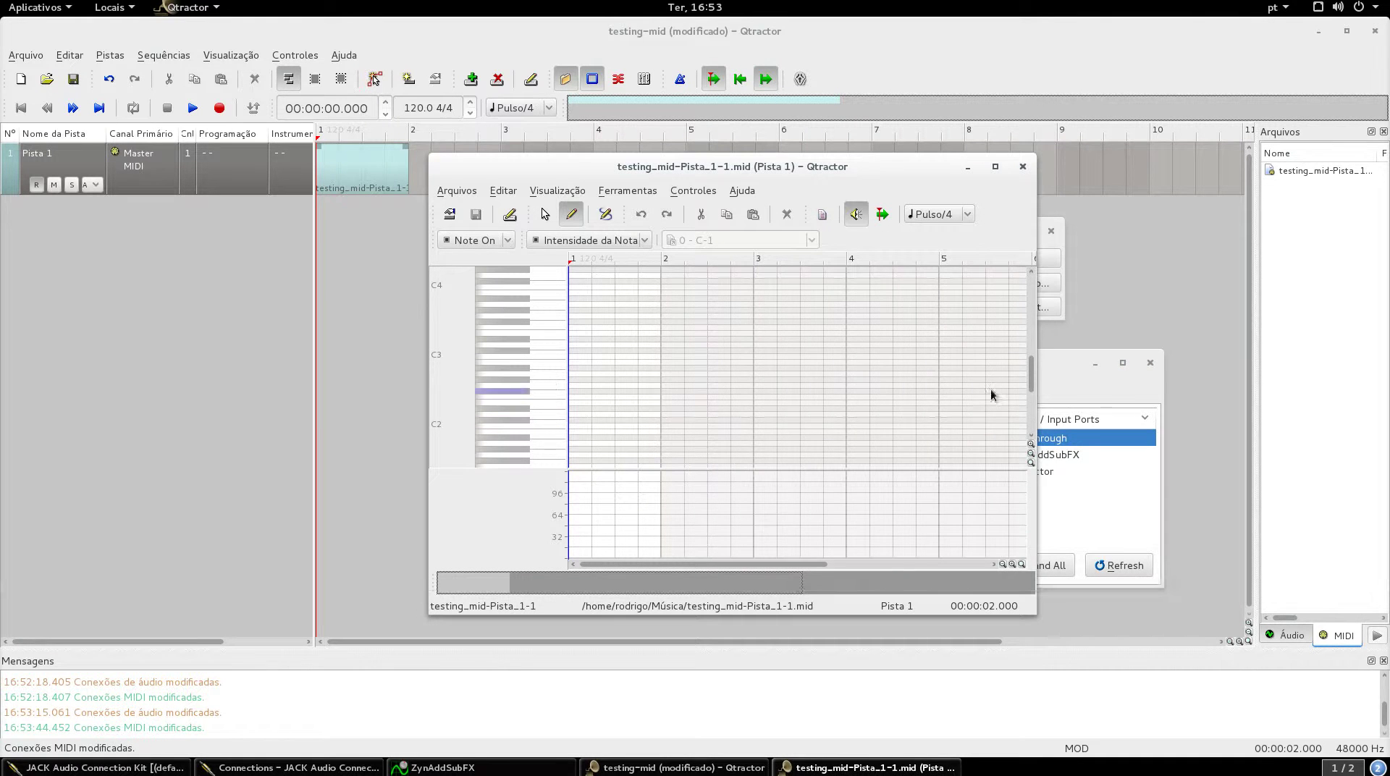
Replace Qtractor's ALSA connection to Midi Through with a connection to the ZynAddSubFX input
{"action": "left_click", "coordinate": [1068, 375]}
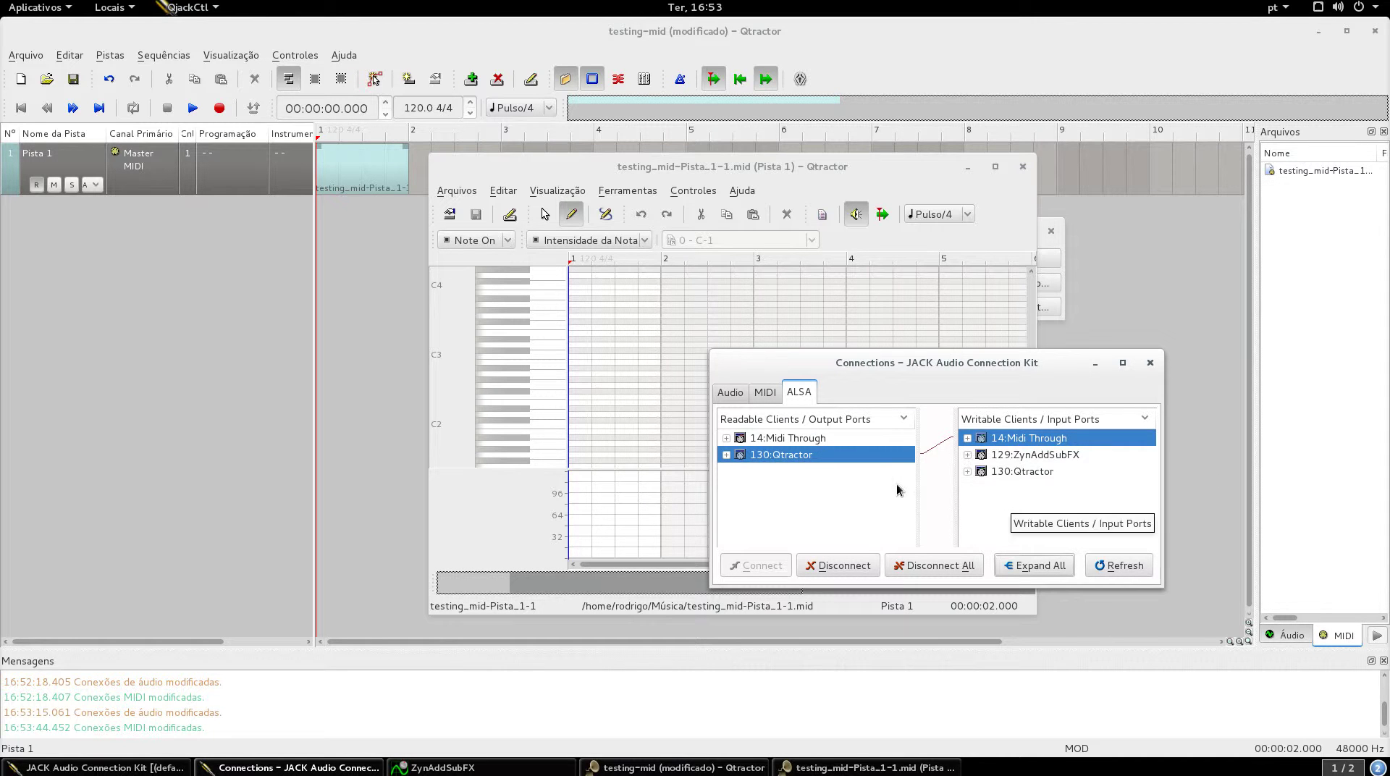
{"action": "left_click", "coordinate": [837, 565]}
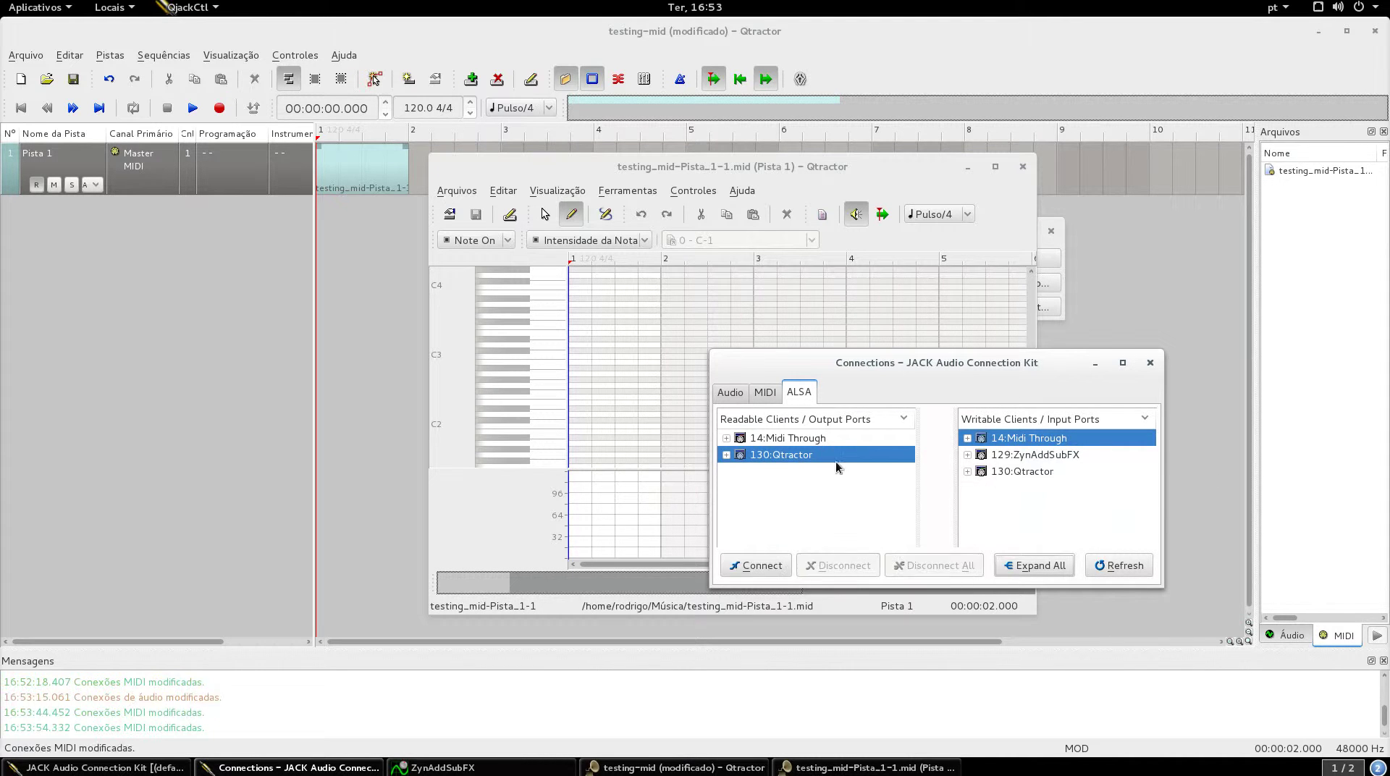
{"action": "left_click", "coordinate": [1028, 456]}
{"action": "left_click", "coordinate": [753, 565]}
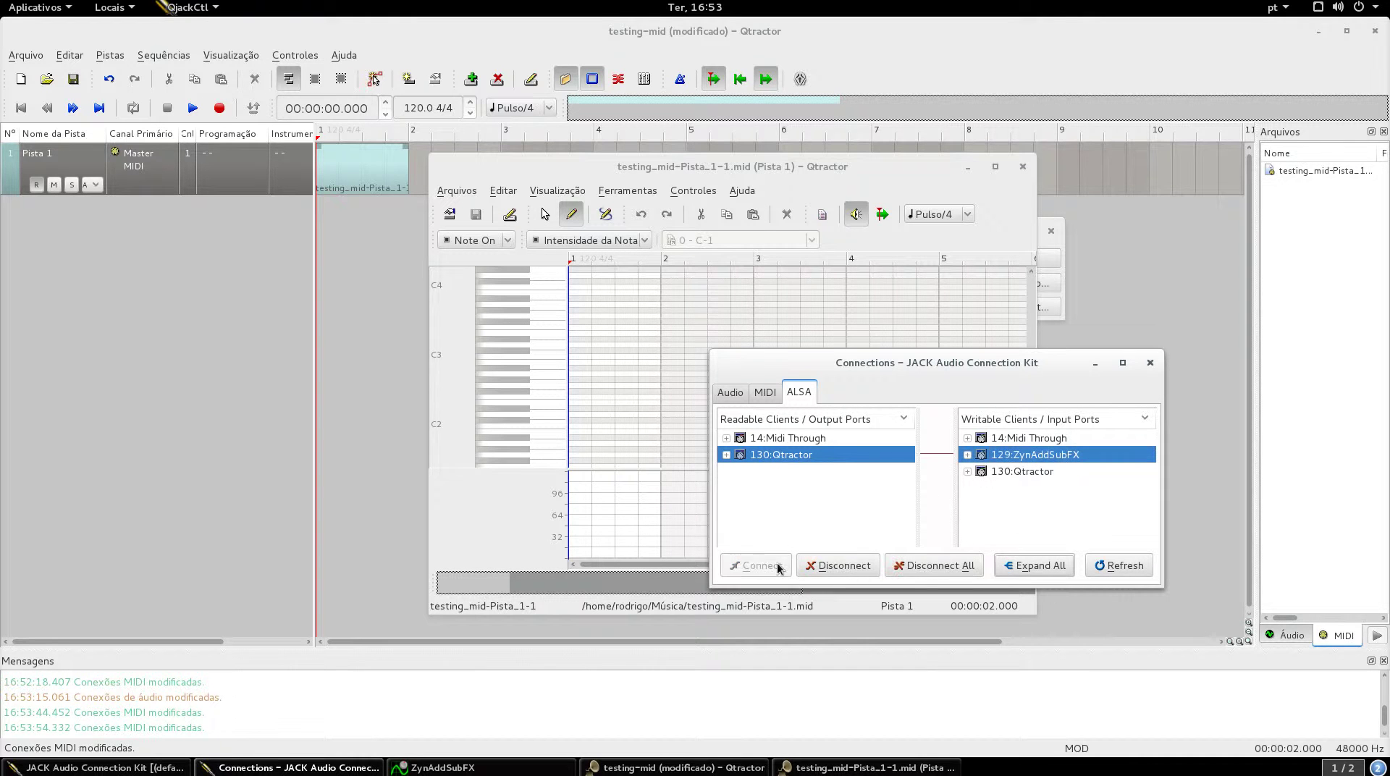
Test the ZynAddSubFX routing by playing notes on the clip editor's piano keyboard
{"action": "left_click", "coordinate": [557, 395]}
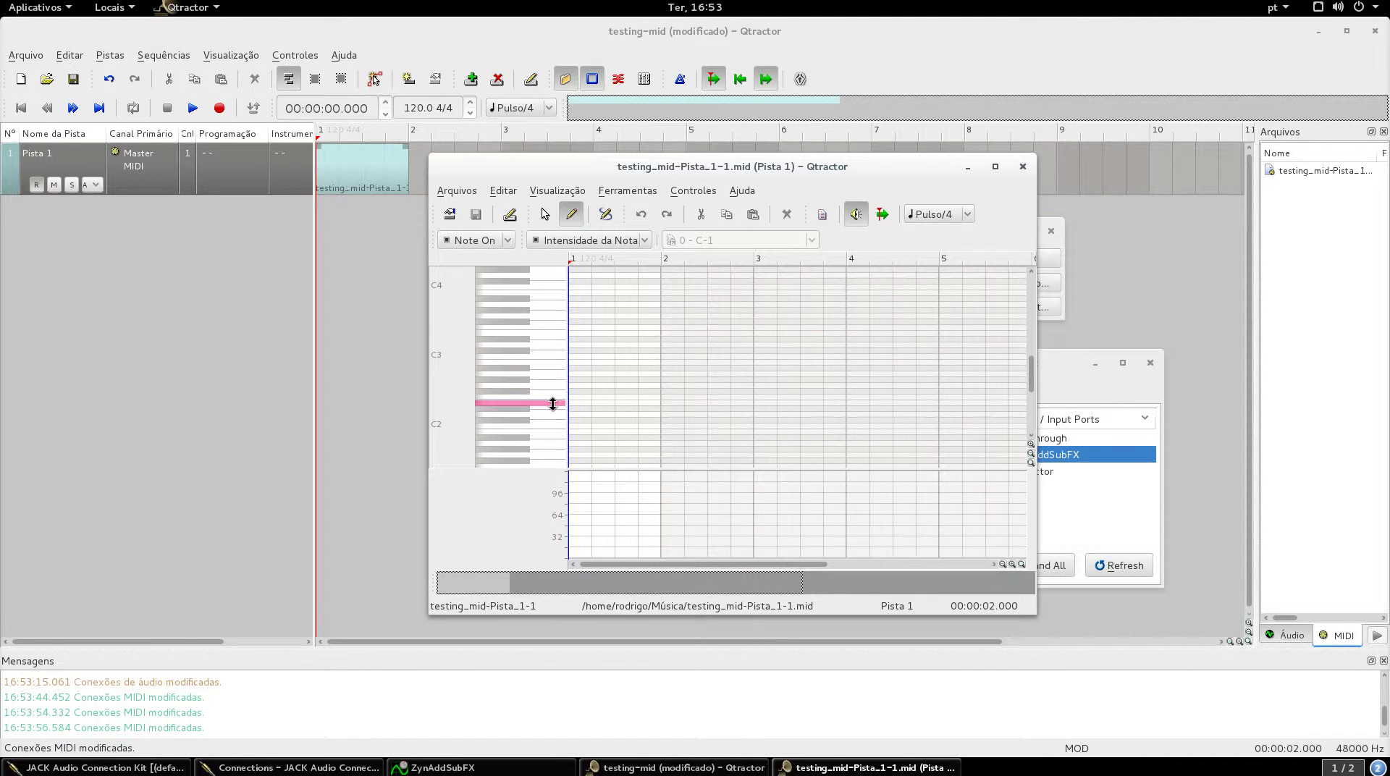
{"action": "key", "text": "alt+Tab"}
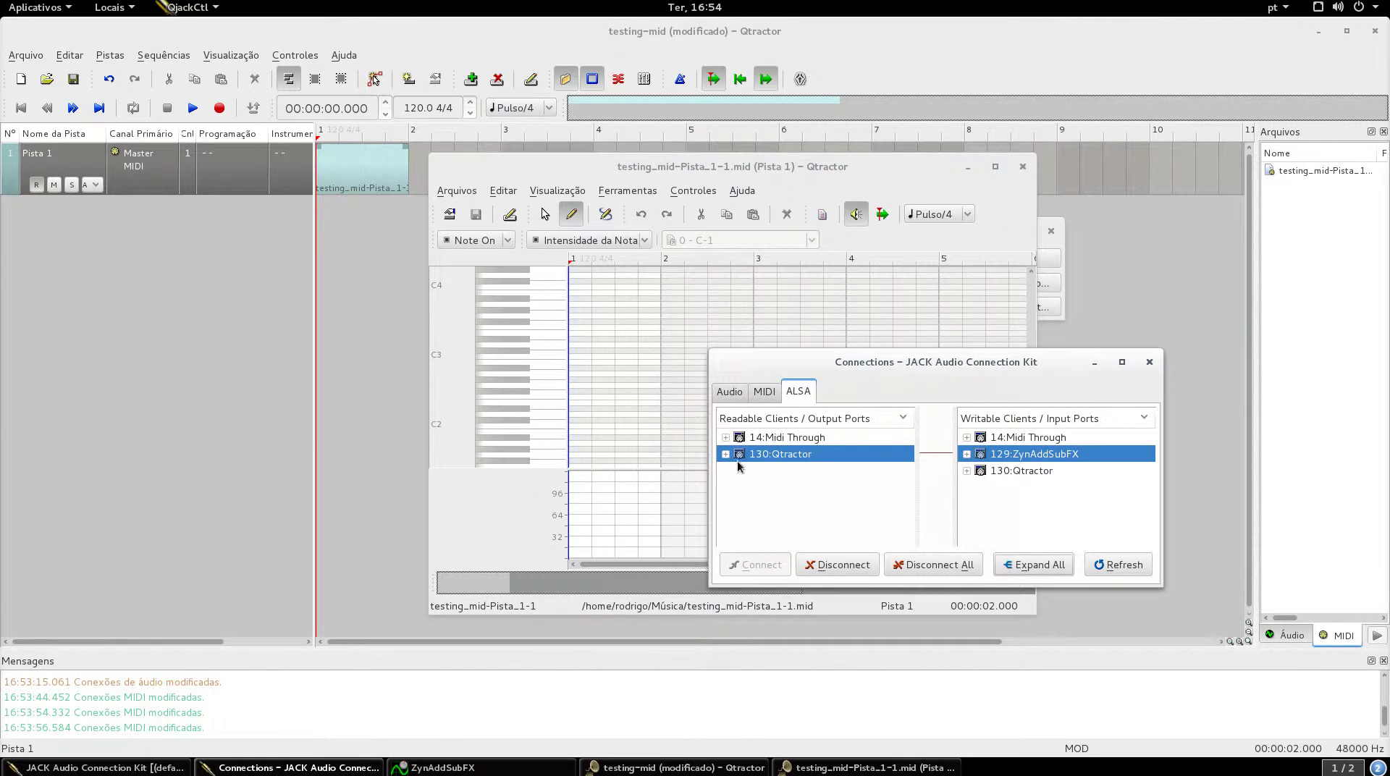
{"action": "left_click", "coordinate": [506, 340]}
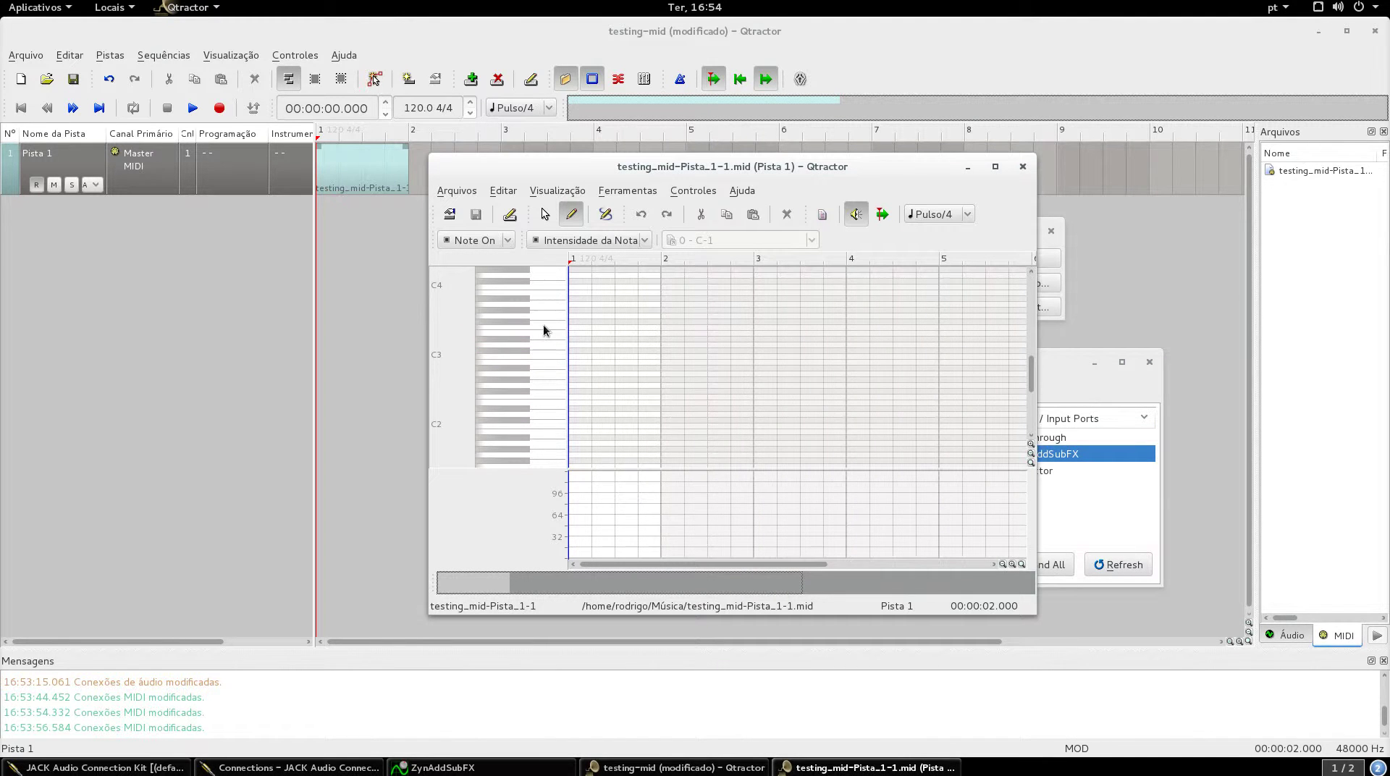
Move the clip editor clear of the JACK windows and close the Connections window
{"action": "left_click_drag", "start_coordinate": [826, 180], "coordinate": [569, 193]}
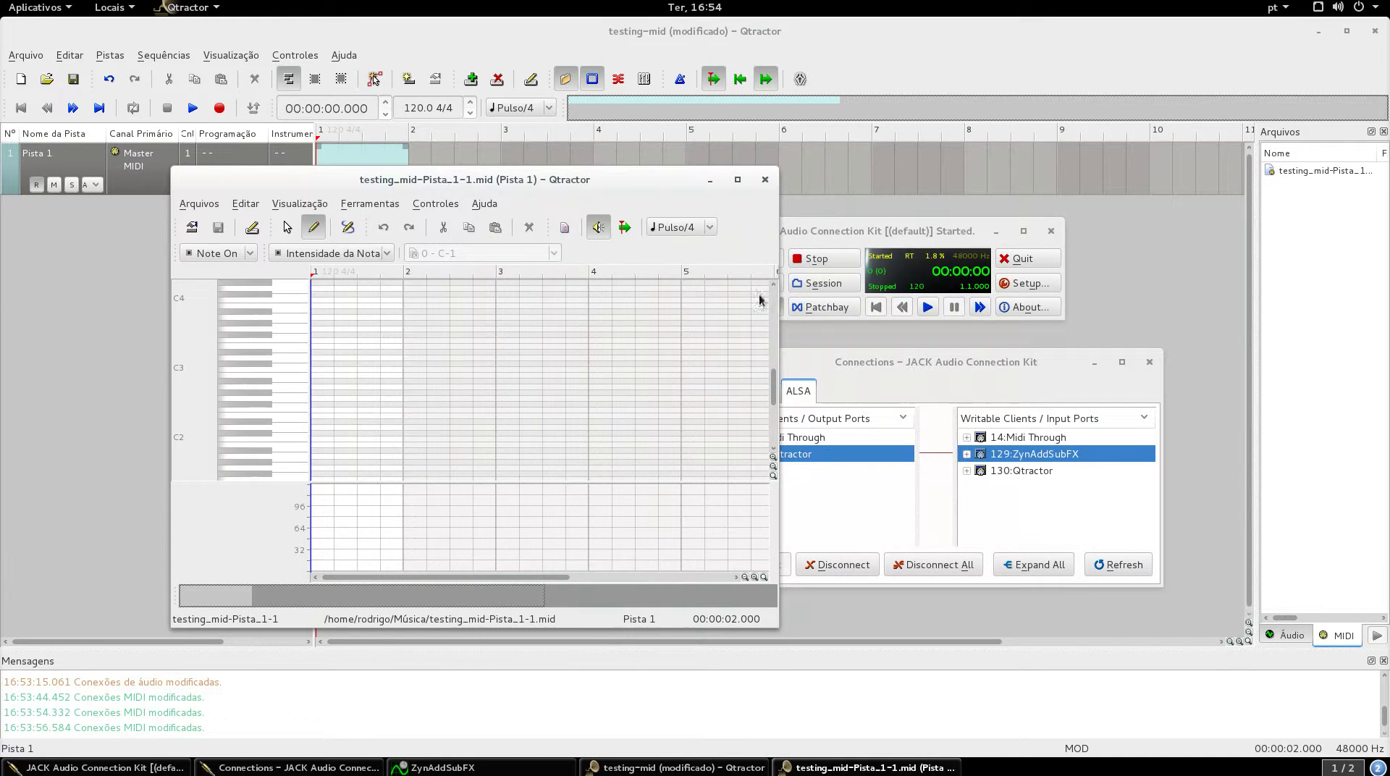
{"action": "left_click", "coordinate": [1148, 362]}
{"action": "left_click_drag", "start_coordinate": [529, 184], "coordinate": [572, 192]}
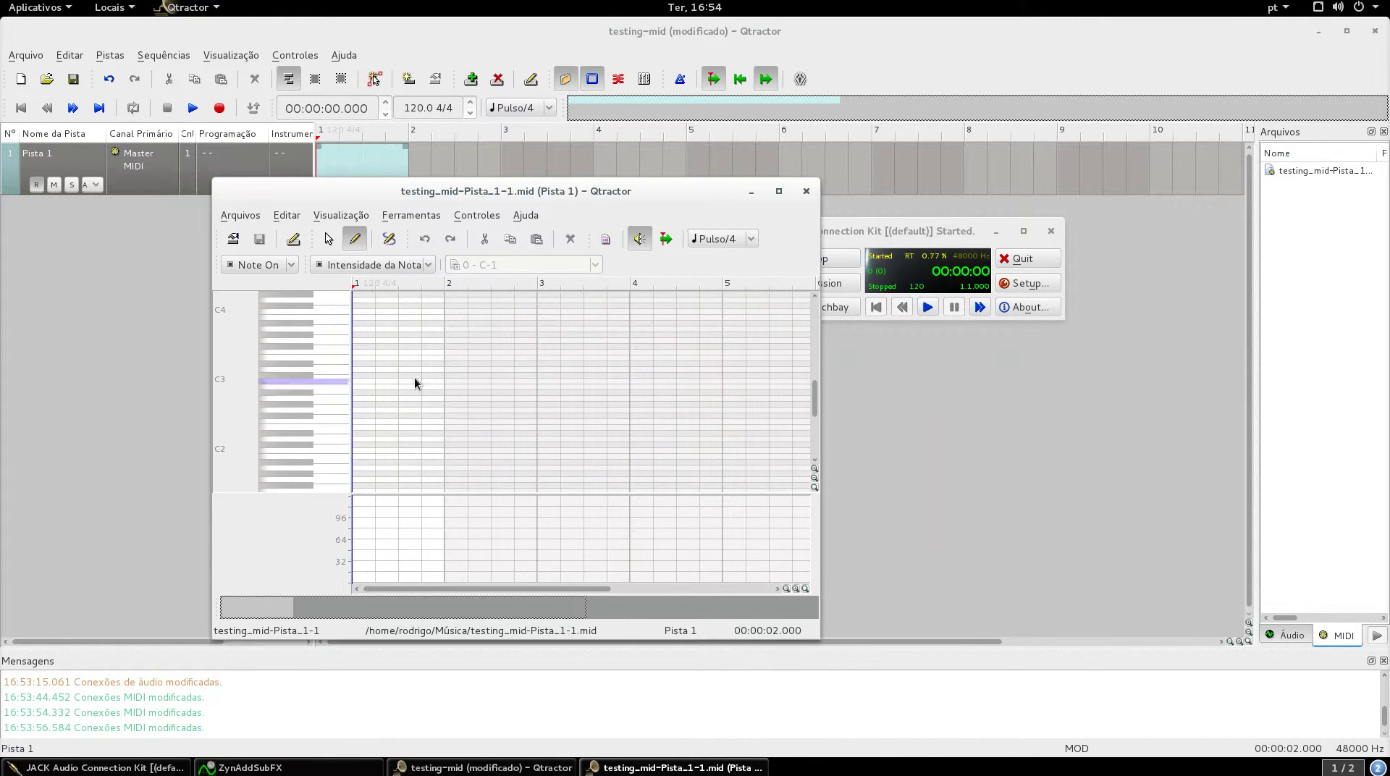
Draw six notes of varied pitch and length across bars 1 to 4, and lower the C3 note's velocity to about 32
{"action": "left_click_drag", "start_coordinate": [427, 334], "coordinate": [444, 333]}
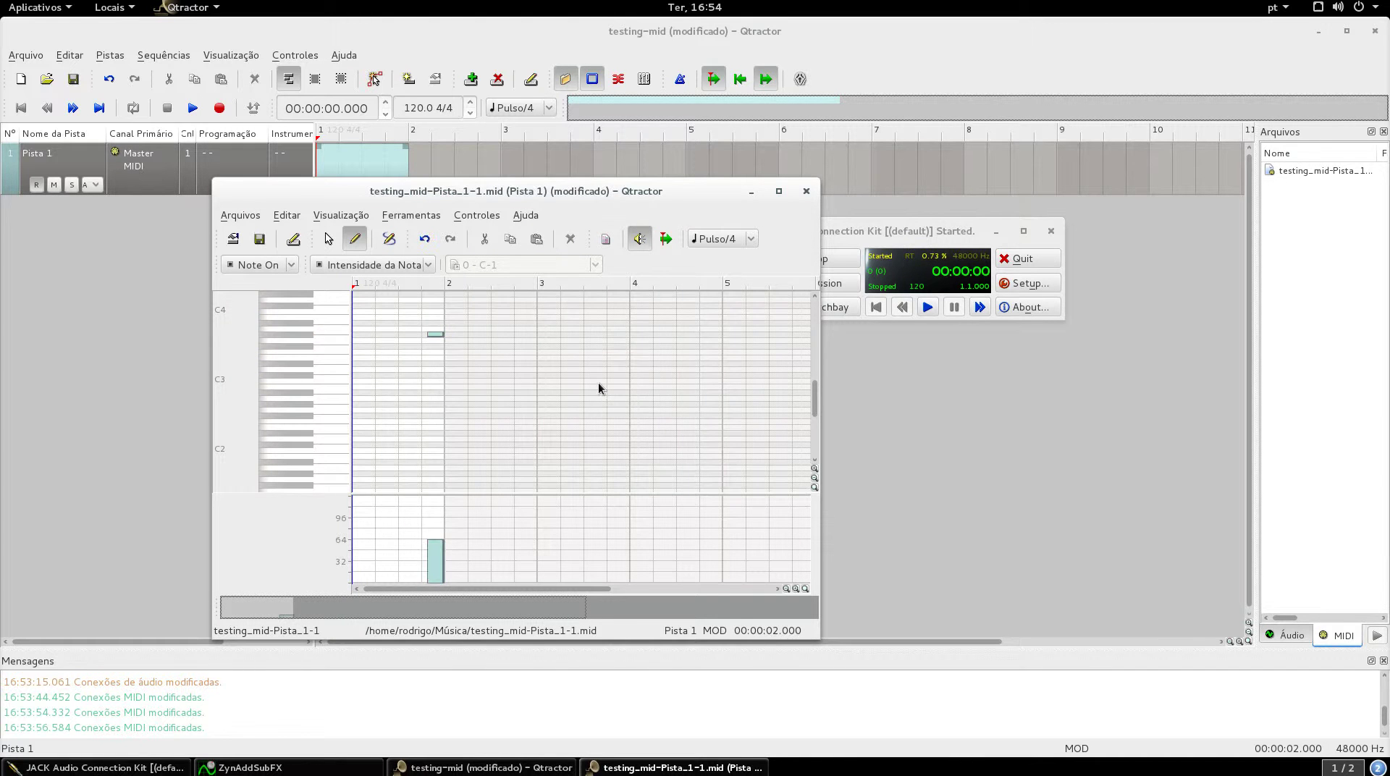
{"action": "mouse_move", "coordinate": [400, 386]}
{"action": "left_mouse_down"}
{"action": "mouse_move", "coordinate": [480, 417]}
{"action": "mouse_move", "coordinate": [606, 339]}
{"action": "left_mouse_up"}
{"action": "left_click_drag", "start_coordinate": [567, 415], "coordinate": [645, 414]}
{"action": "left_click_drag", "start_coordinate": [393, 363], "coordinate": [427, 363]}
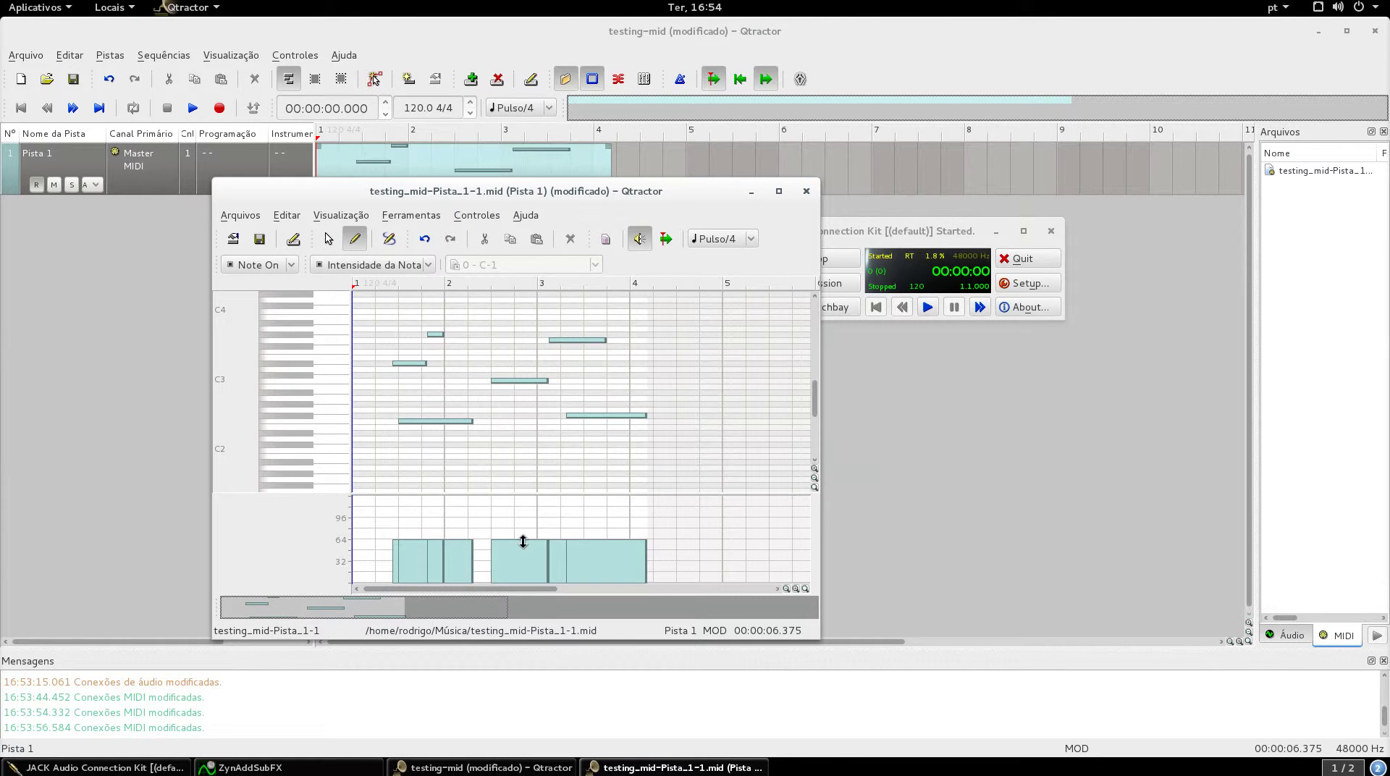
{"action": "left_click_drag", "start_coordinate": [523, 539], "coordinate": [523, 559]}
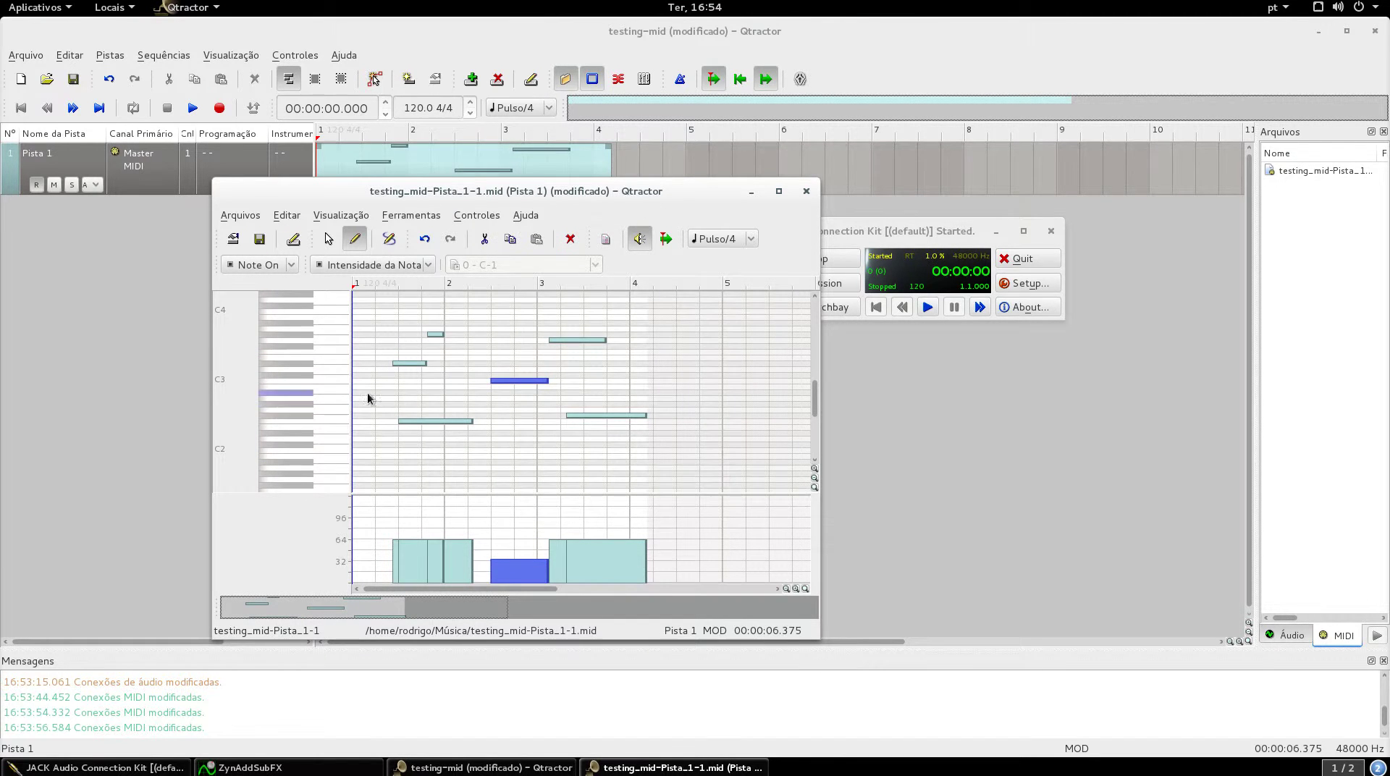
{"action": "left_click_drag", "start_coordinate": [319, 194], "coordinate": [660, 233]}
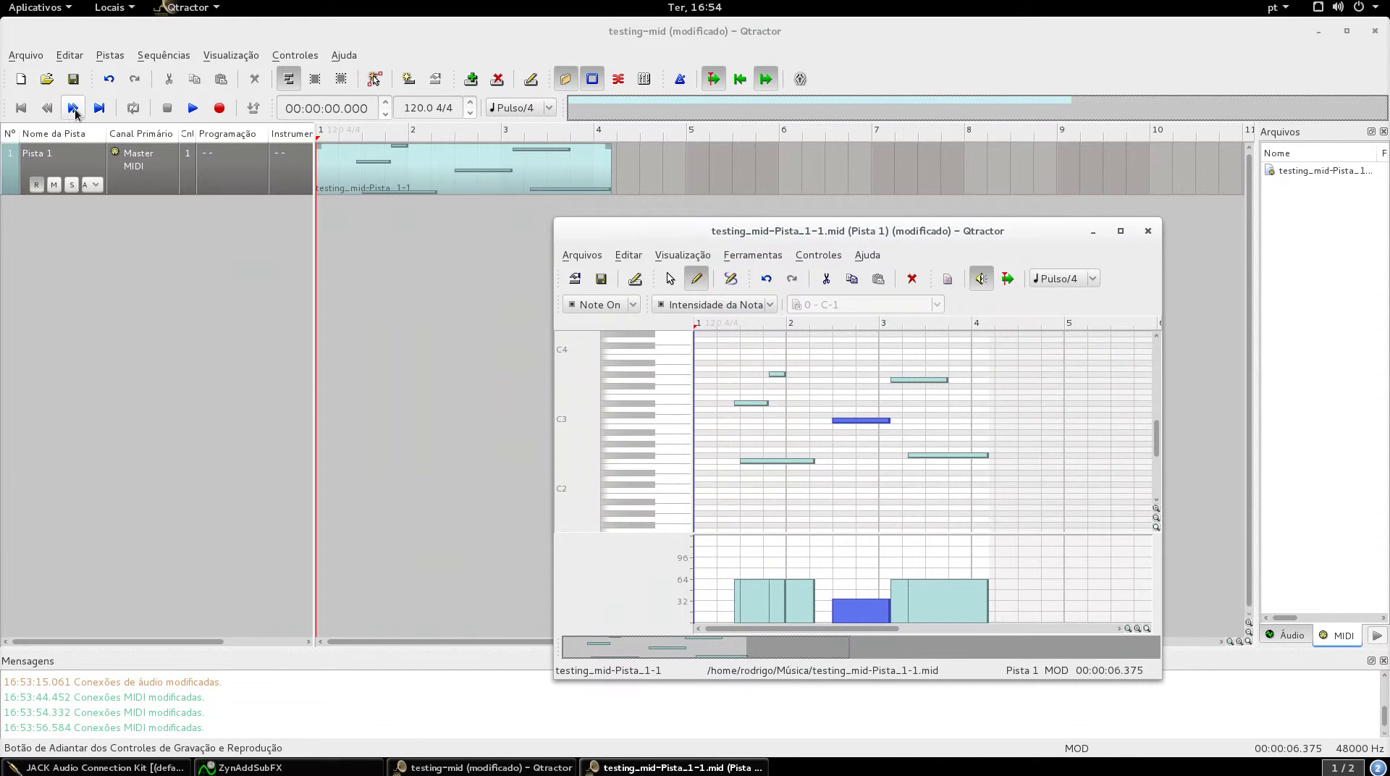
Play the composed clip from the start through its last notes and stop playback
{"action": "left_click", "coordinate": [194, 109]}
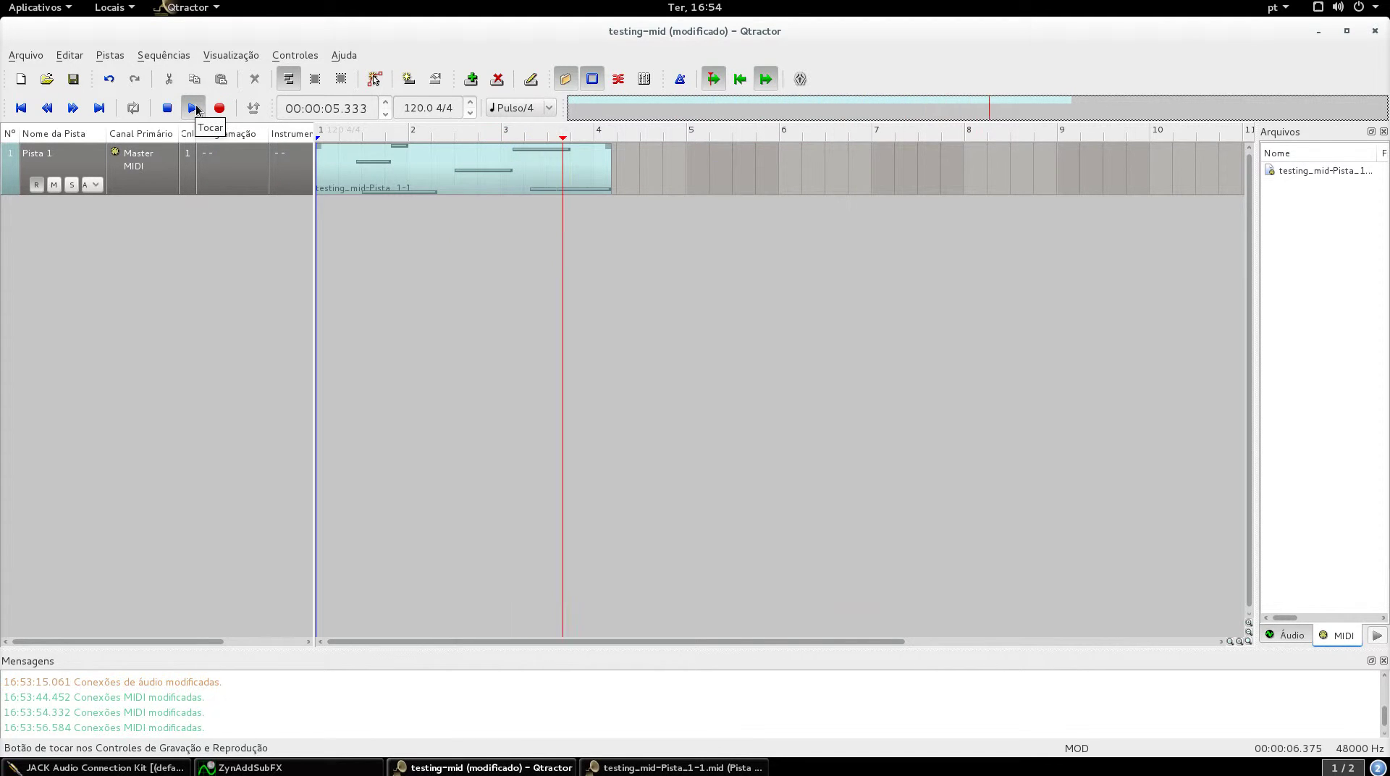
{"action": "left_click", "coordinate": [193, 109]}
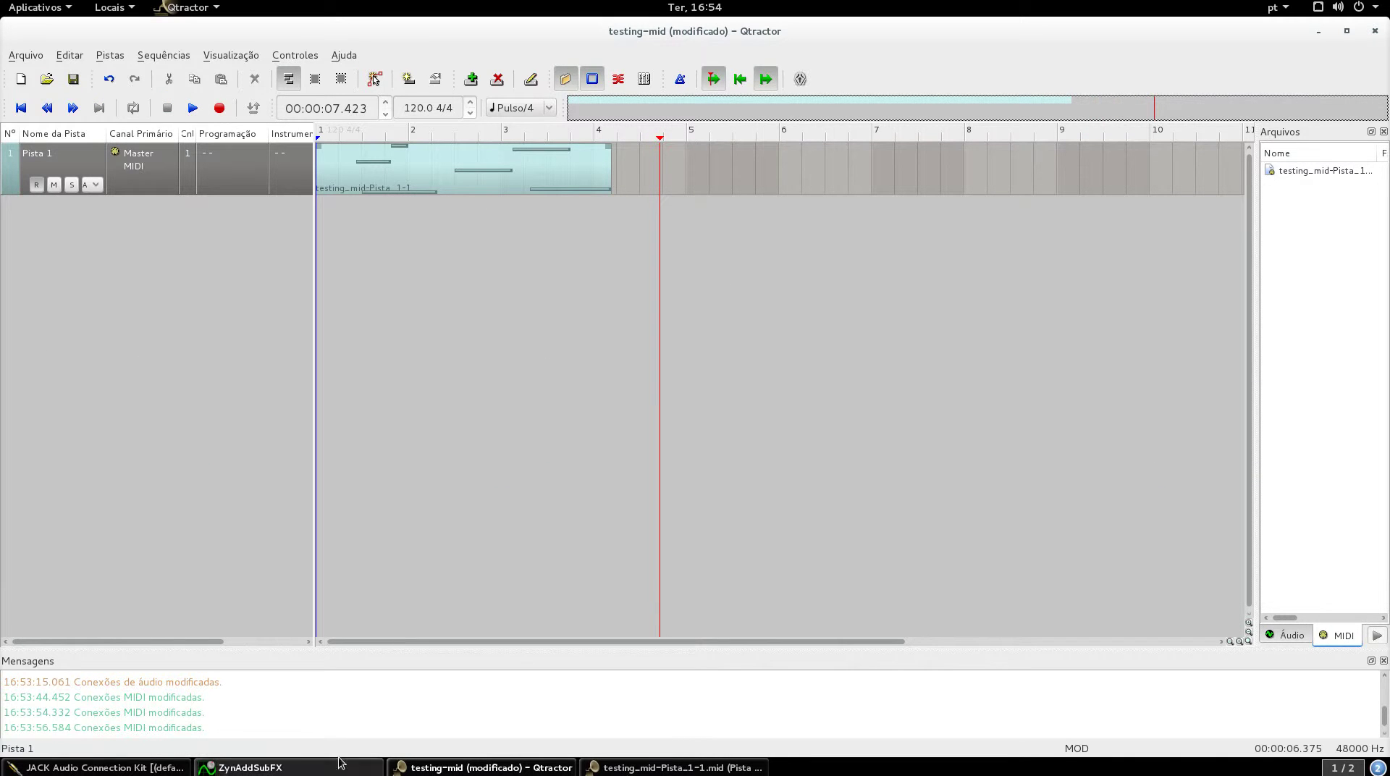
Bring up the ZynAddSubFX and JACK control windows and arrange them side by side below the Qtractor track
{"action": "left_click", "coordinate": [250, 768]}
{"action": "left_click_drag", "start_coordinate": [333, 228], "coordinate": [428, 237]}
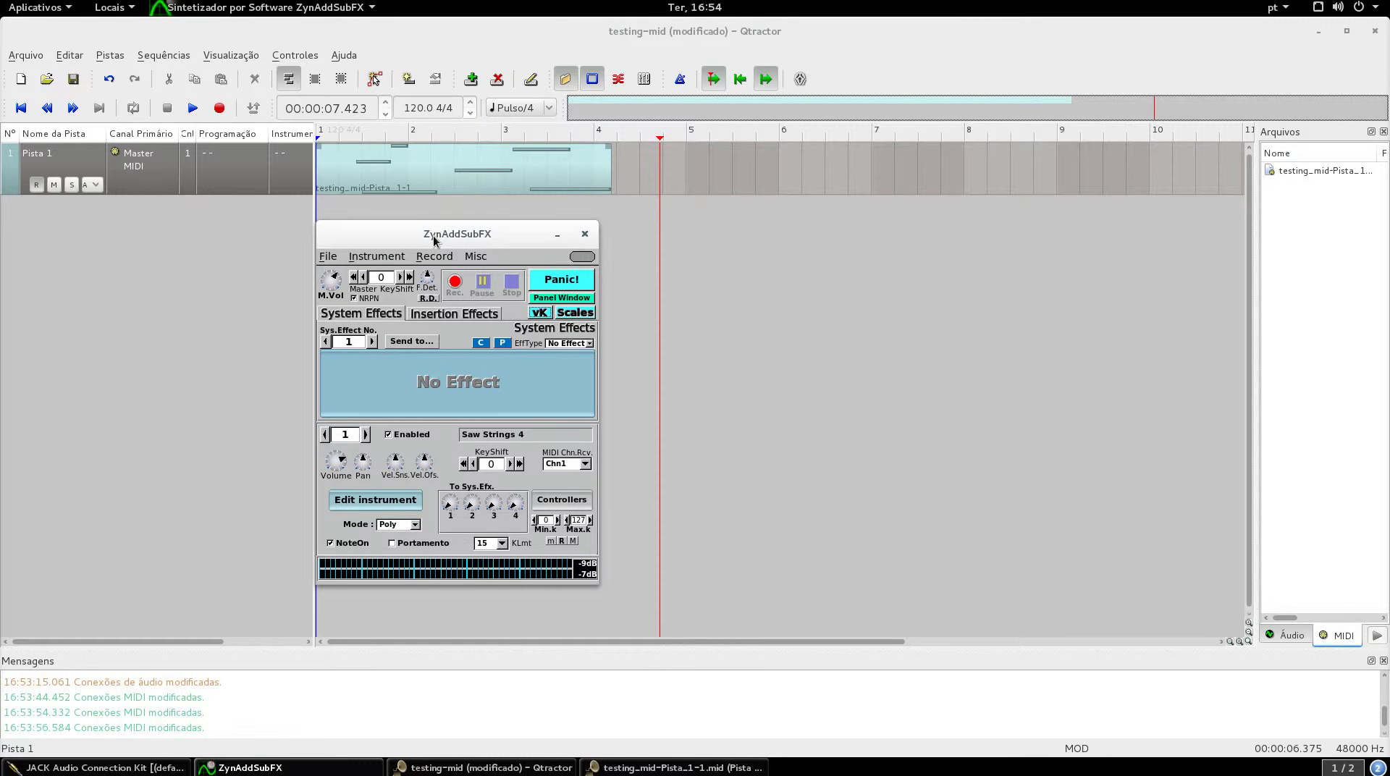
{"action": "left_click_drag", "start_coordinate": [434, 241], "coordinate": [537, 274]}
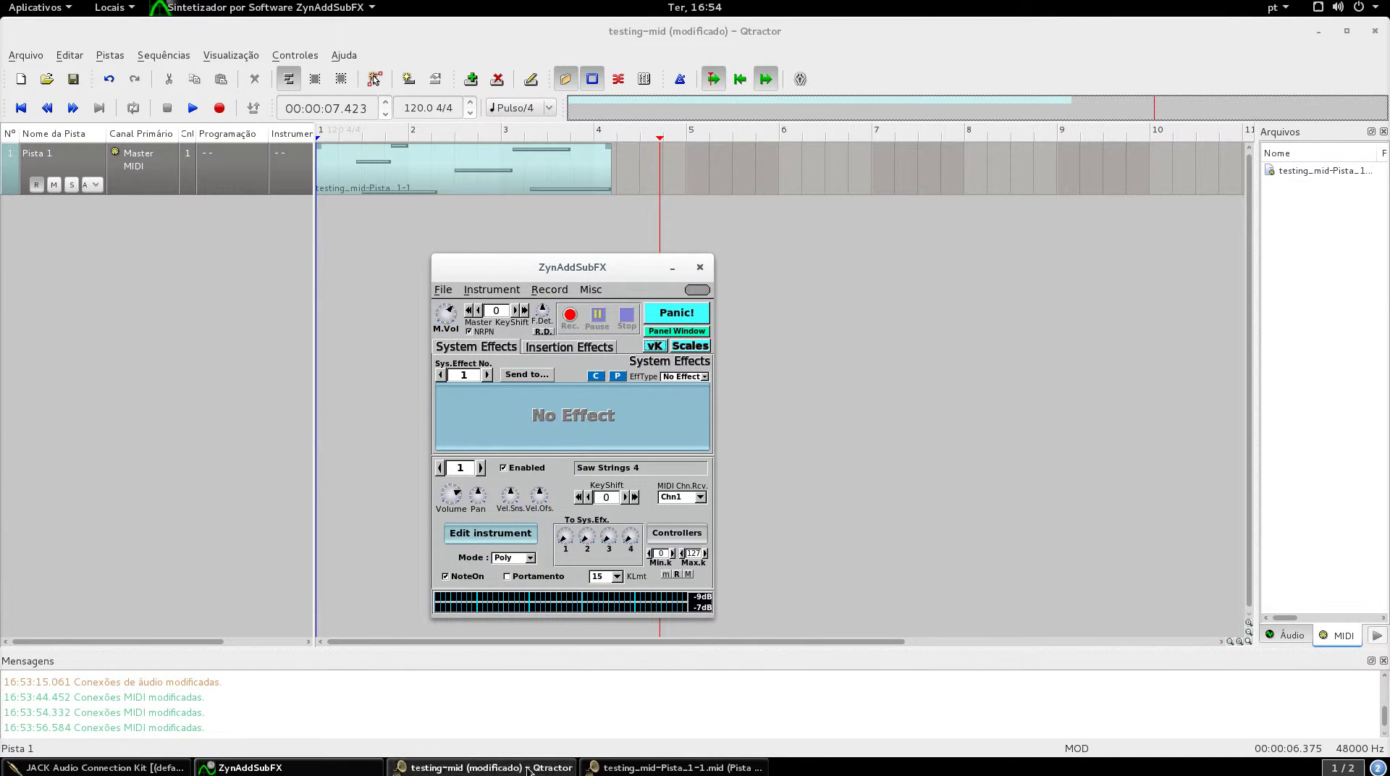
{"action": "left_click", "coordinate": [65, 766]}
{"action": "left_click_drag", "start_coordinate": [862, 230], "coordinate": [903, 231]}
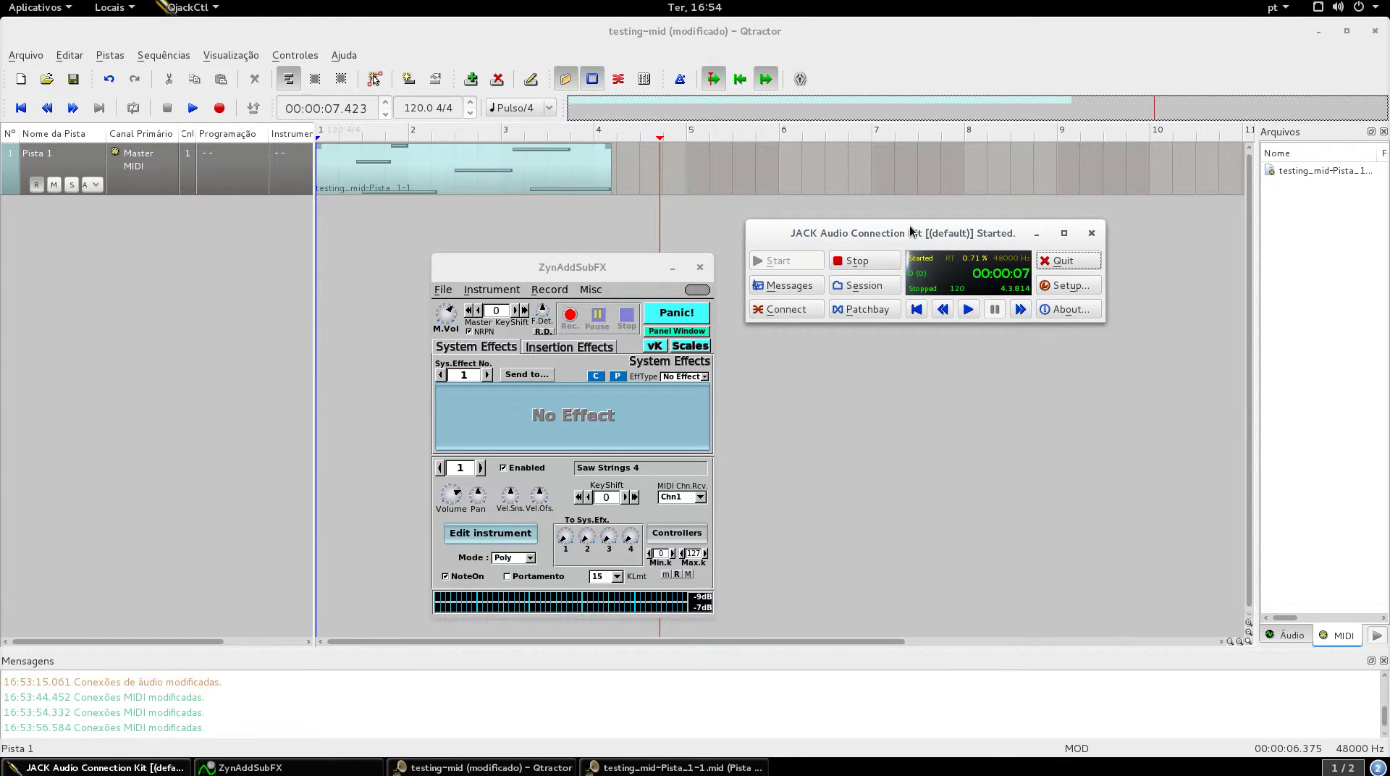
{"action": "left_click_drag", "start_coordinate": [921, 234], "coordinate": [957, 294]}
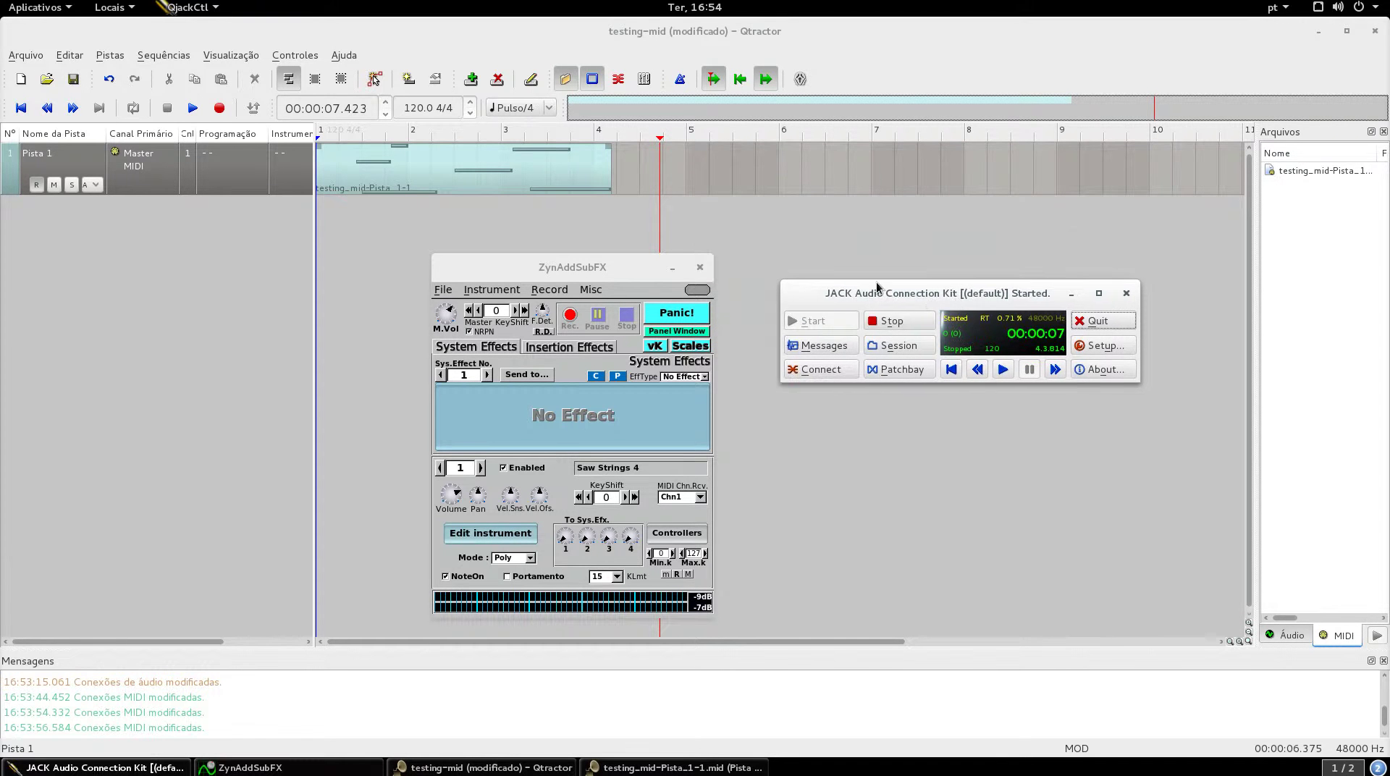
Show JACK's audio connections, select the zynaddsubfx output client, and place the Connections window below the JACK control window
{"action": "left_click", "coordinate": [821, 370]}
{"action": "left_click", "coordinate": [727, 392]}
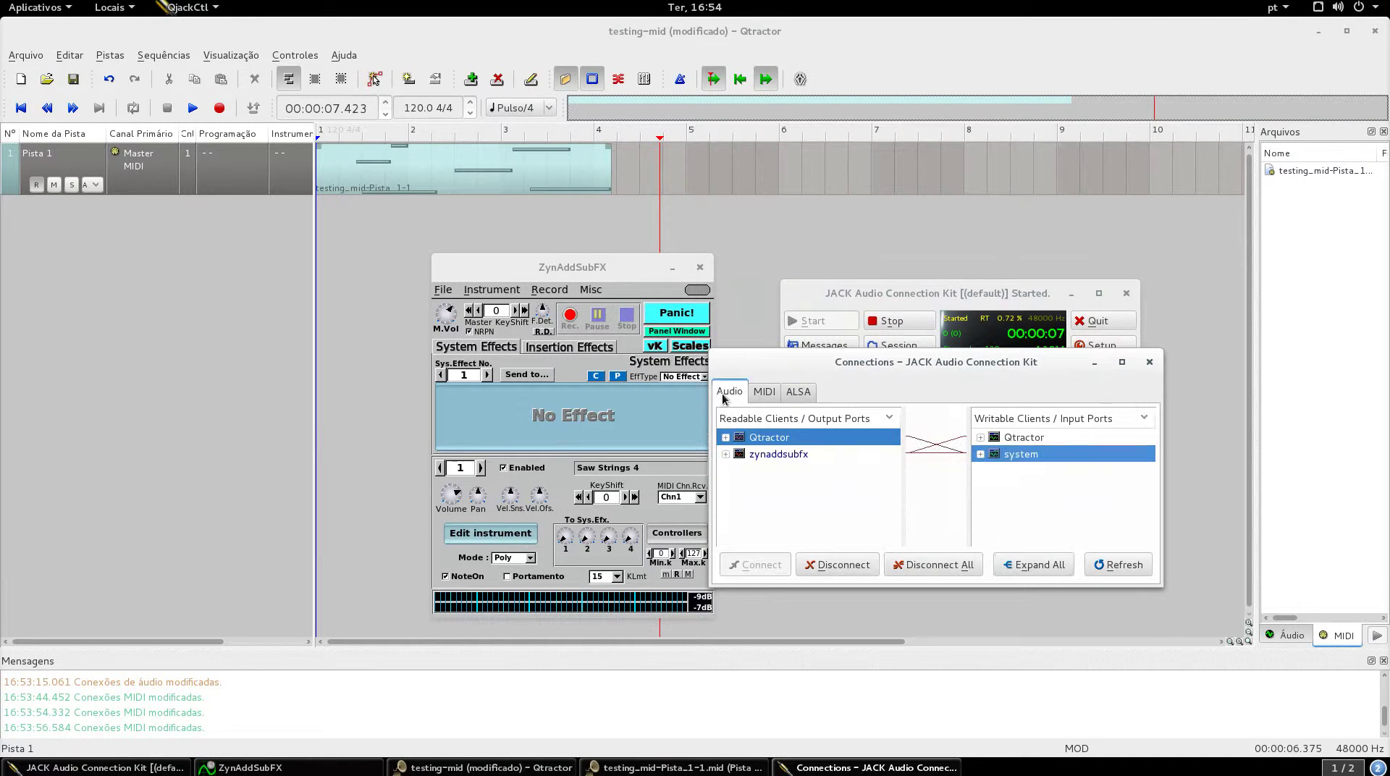
{"action": "left_click", "coordinate": [772, 455]}
{"action": "left_click_drag", "start_coordinate": [992, 384], "coordinate": [1009, 455]}
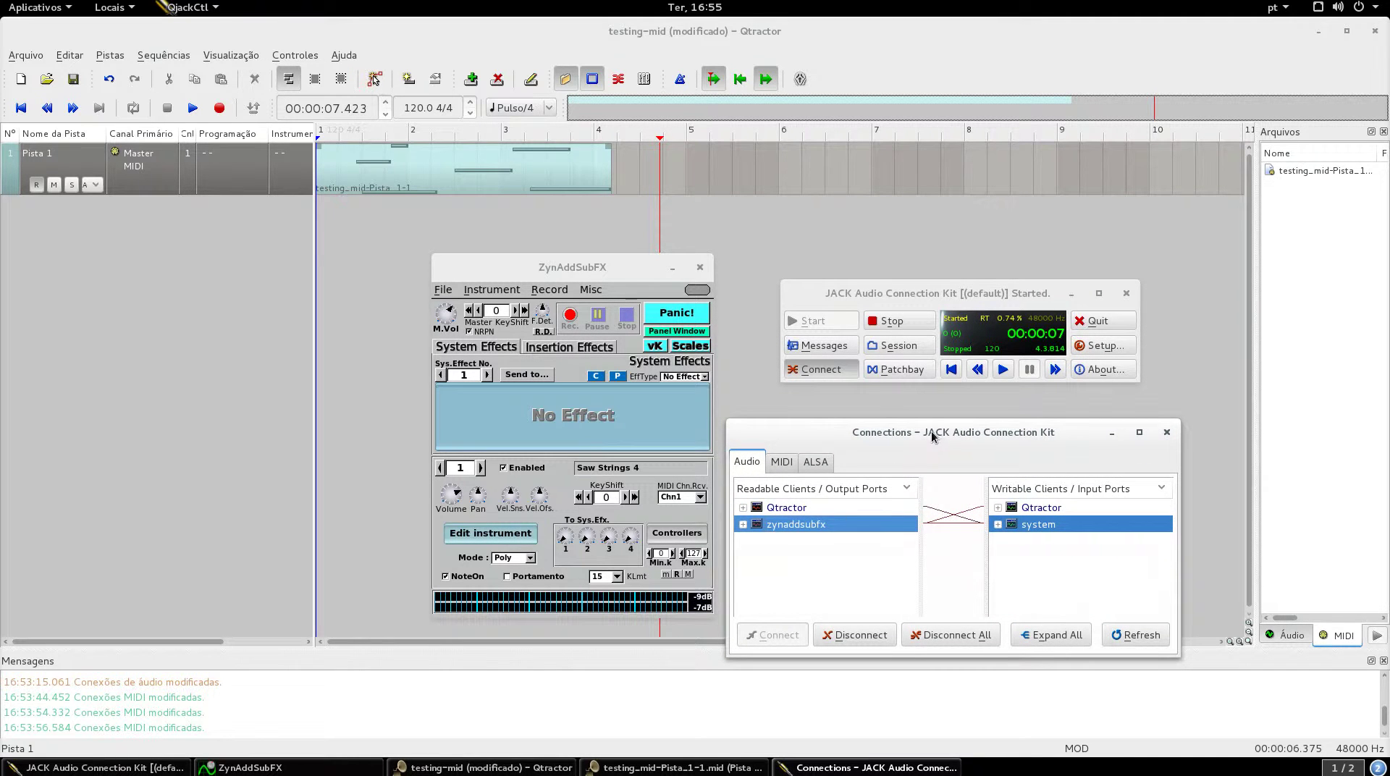
Review the Audio mode choices, including Playback Only, in JACK's setup and close it without saving
{"action": "left_click", "coordinate": [1088, 348]}
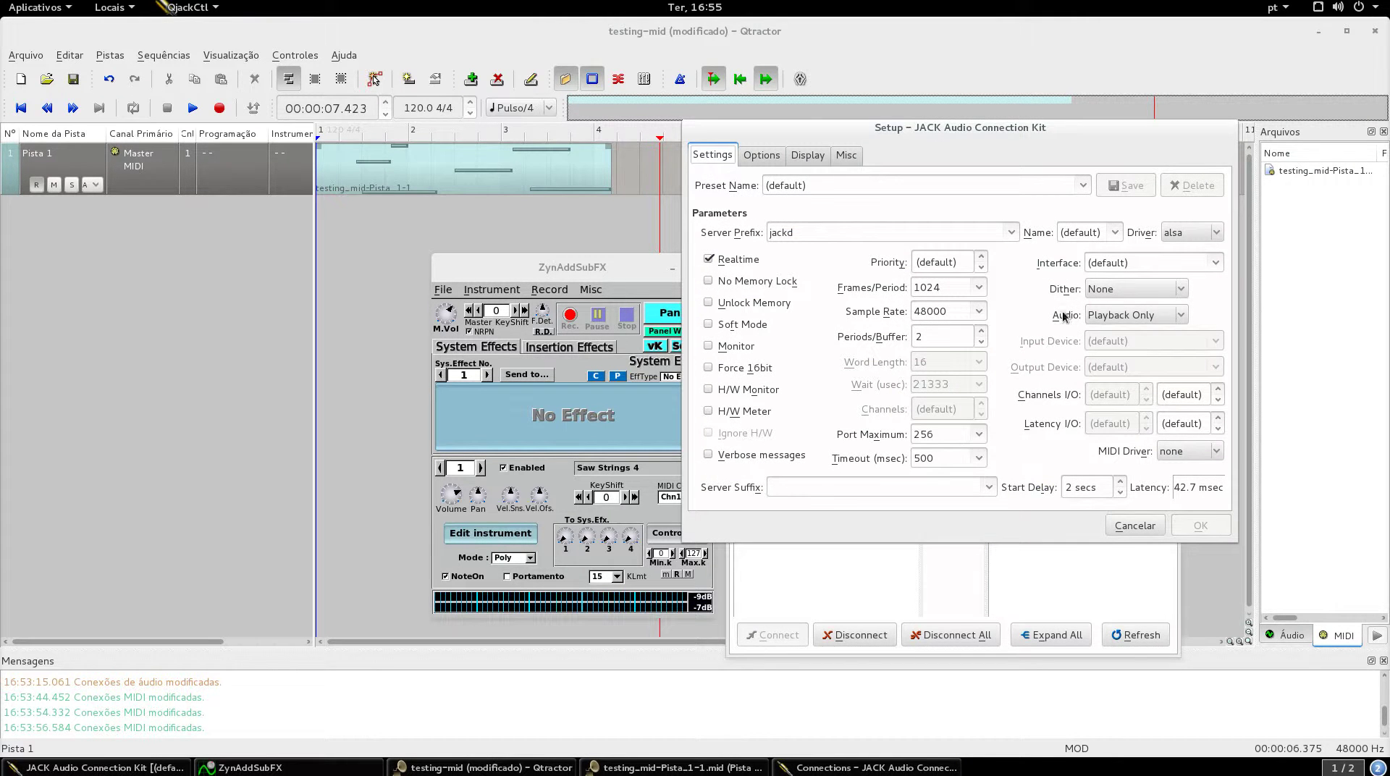
{"action": "left_click", "coordinate": [1181, 315]}
{"action": "left_click", "coordinate": [1184, 317]}
{"action": "left_click", "coordinate": [1163, 318]}
{"action": "left_click", "coordinate": [1106, 316]}
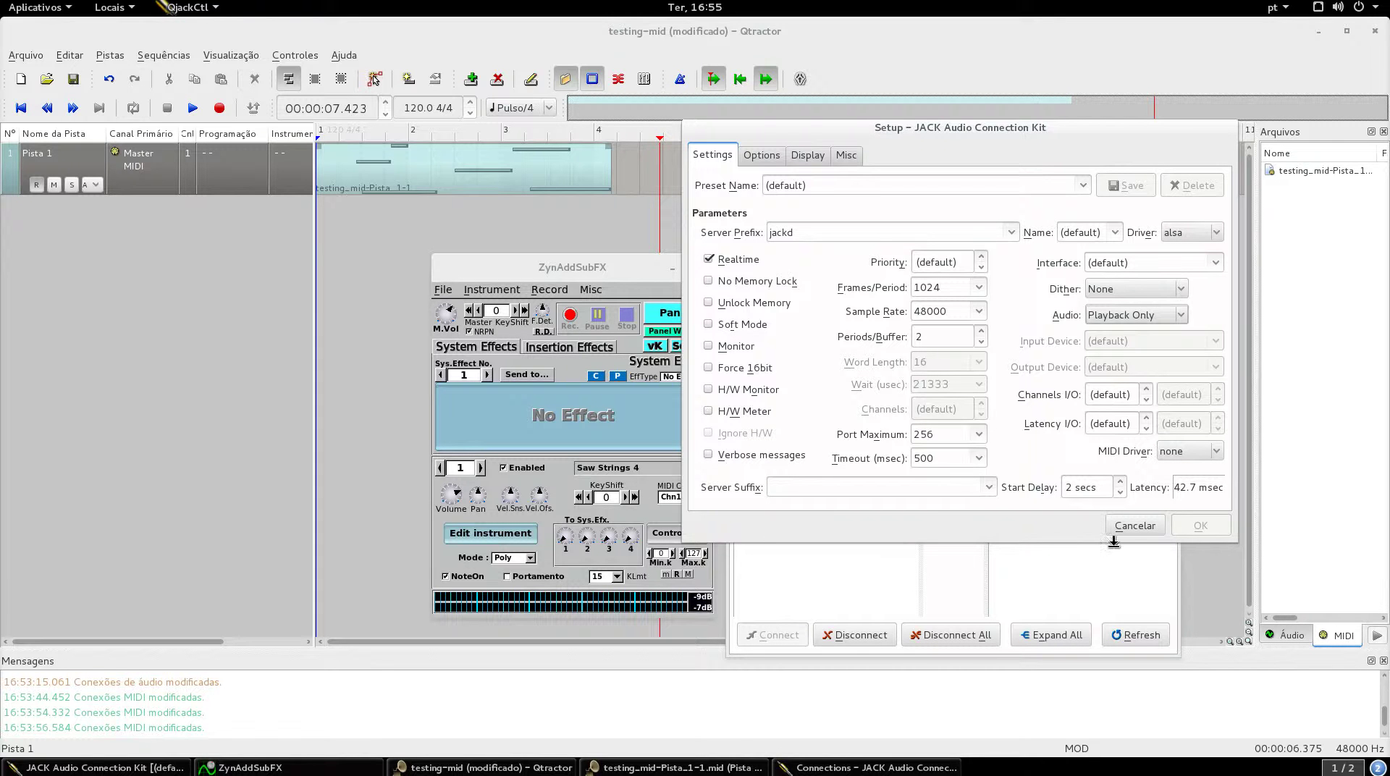
{"action": "left_click", "coordinate": [1131, 529]}
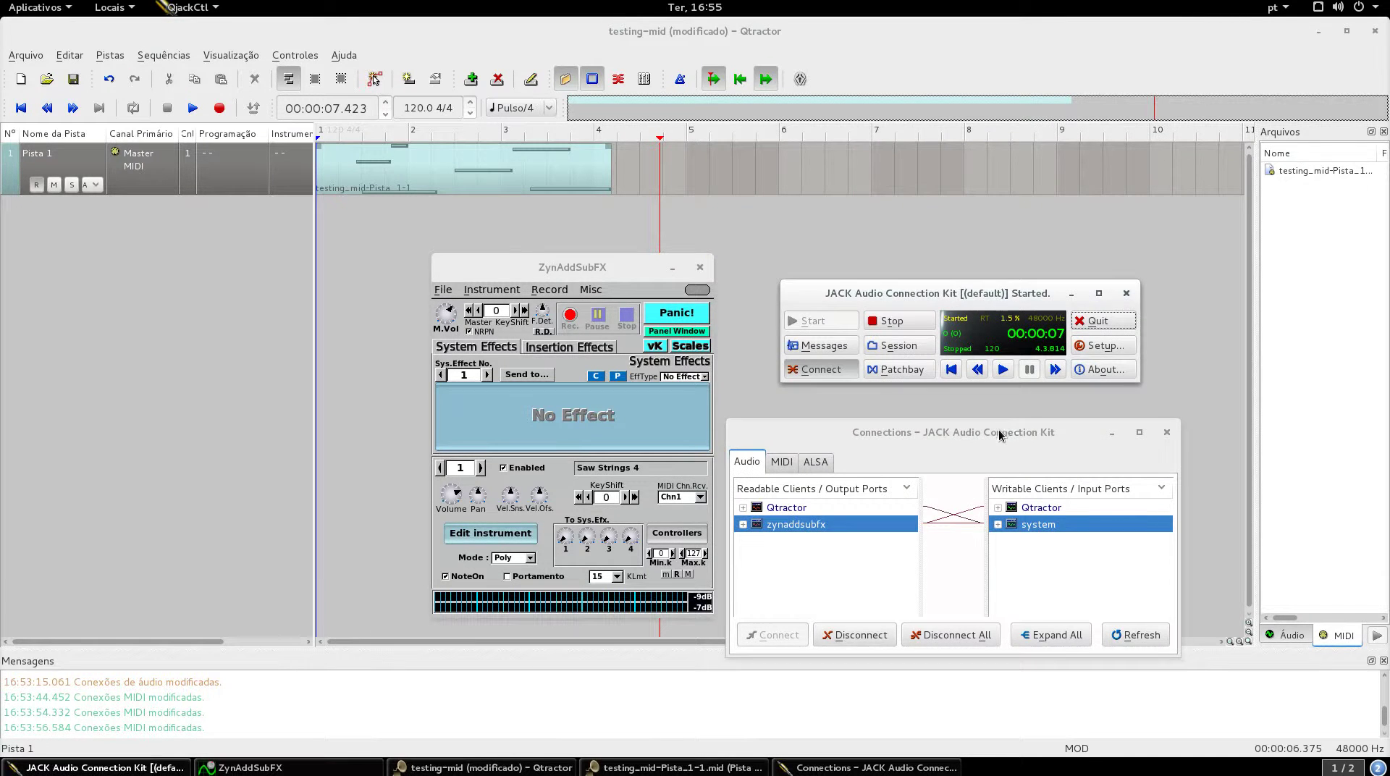
Move the Connections window clear of the ZynAddSubFX window while keeping it below the JACK controls
{"action": "left_click_drag", "start_coordinate": [999, 434], "coordinate": [1011, 427]}
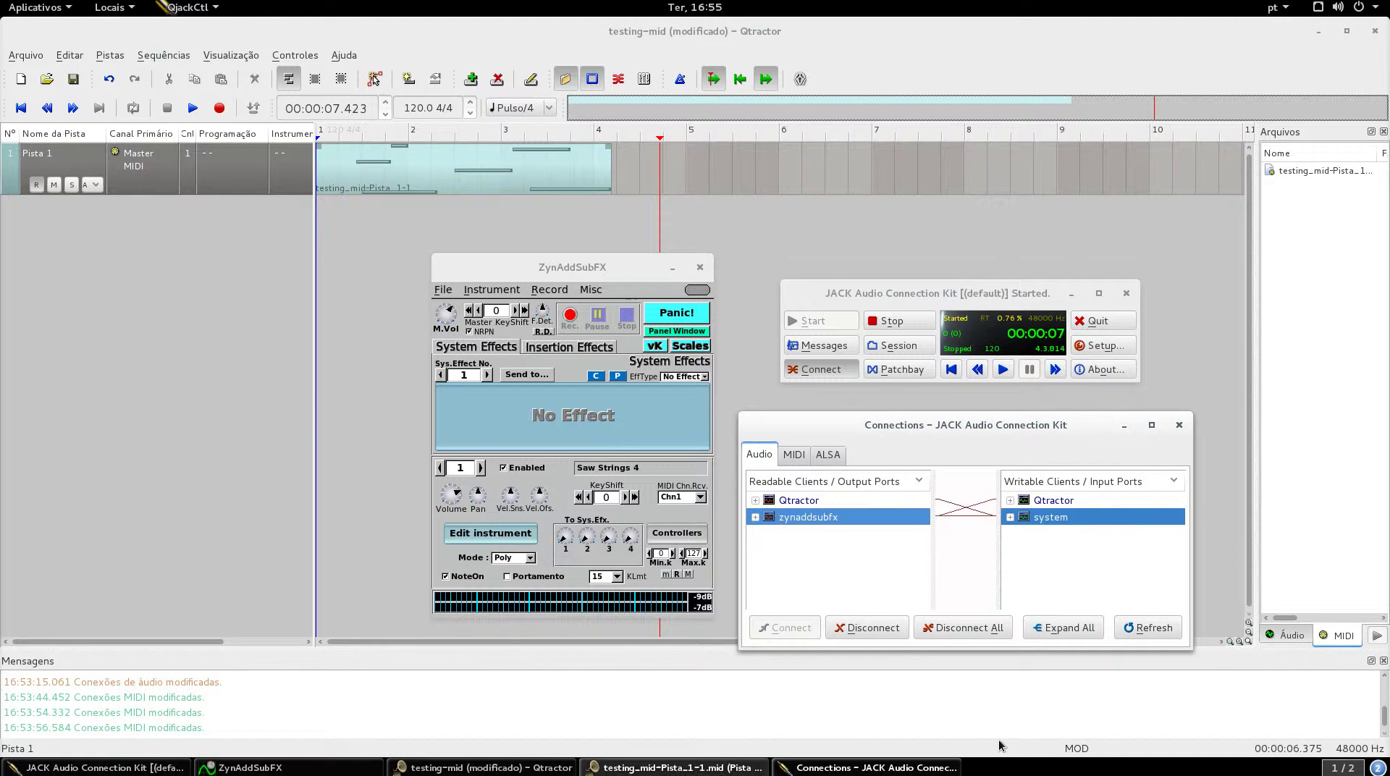
{"action": "left_click_drag", "start_coordinate": [905, 430], "coordinate": [936, 420]}
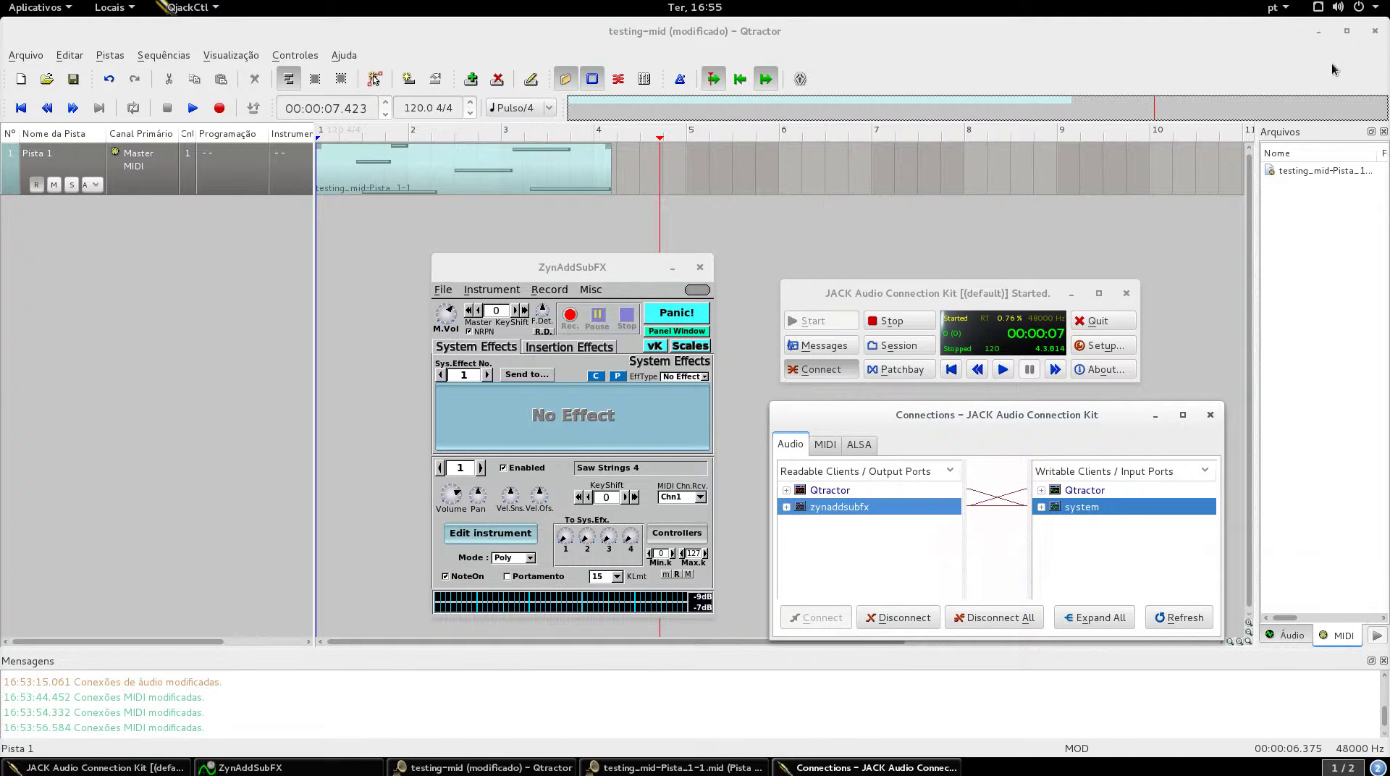